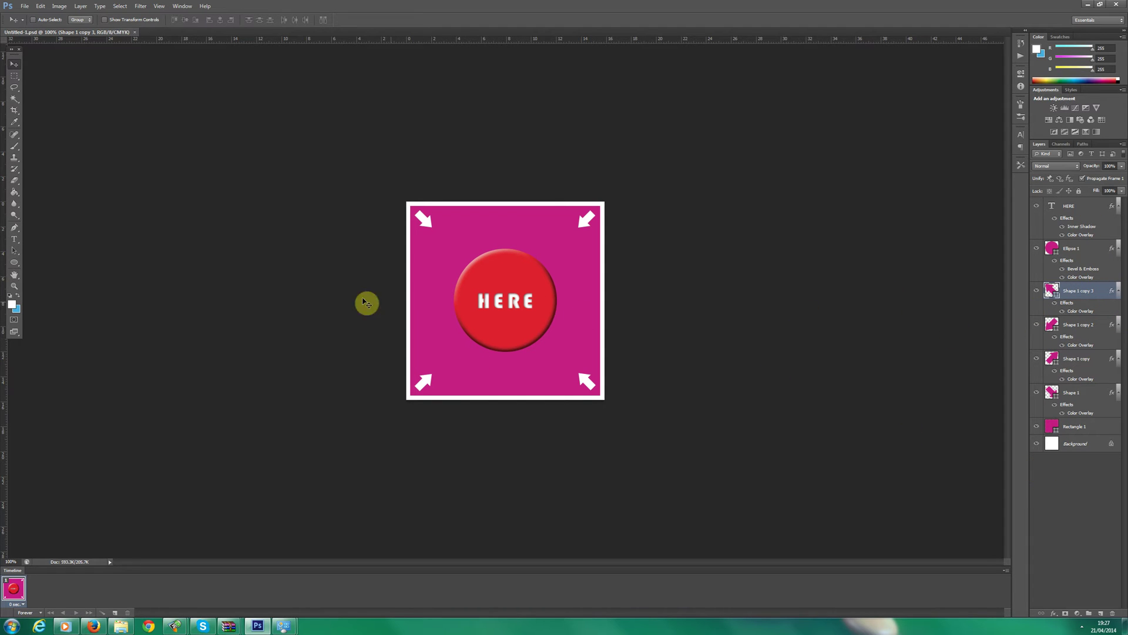
Collapse the effects lists of the HERE, Ellipse 1 and four Shape 1 arrow layers
left_click(1118, 207)
left_click(1119, 225)
left_click(1118, 241)
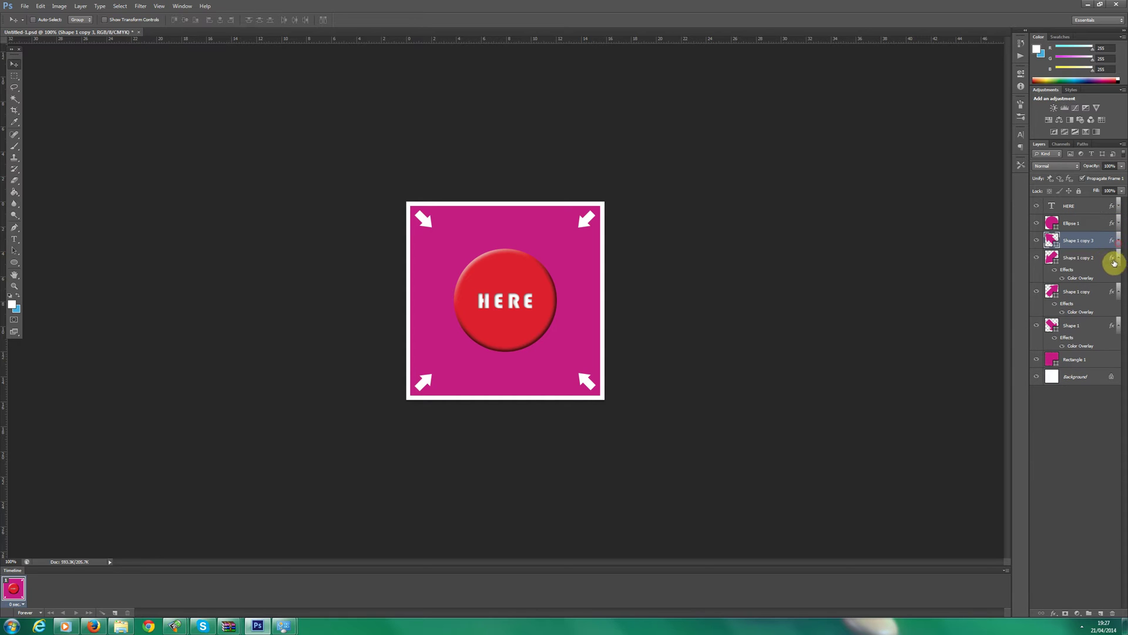
left_click(1119, 258)
left_click(1119, 275)
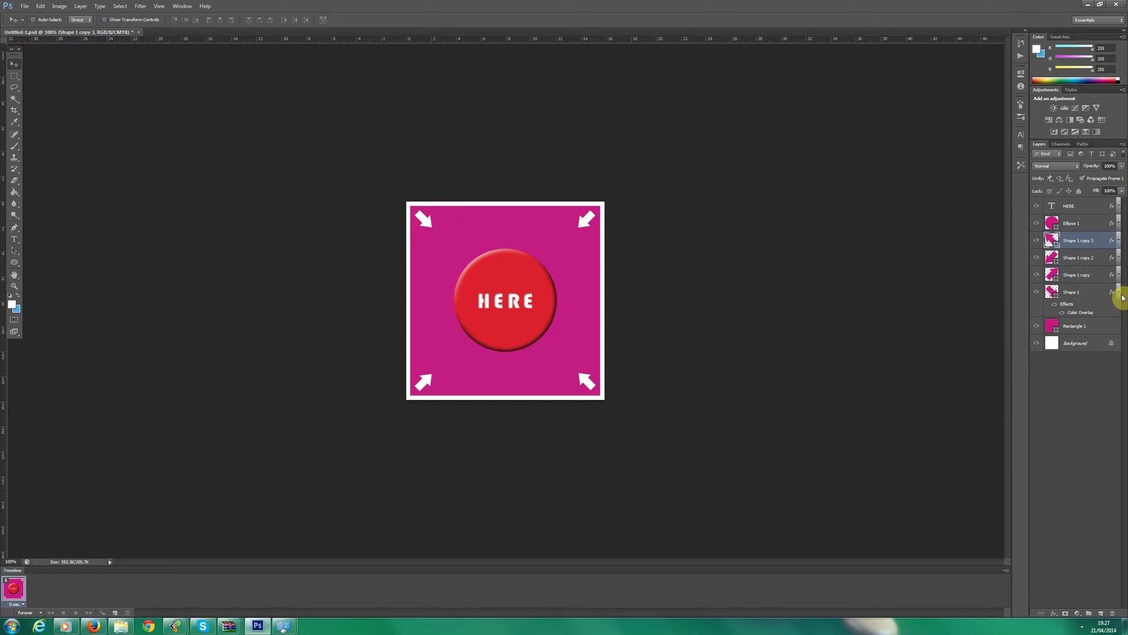
left_click(1120, 295)
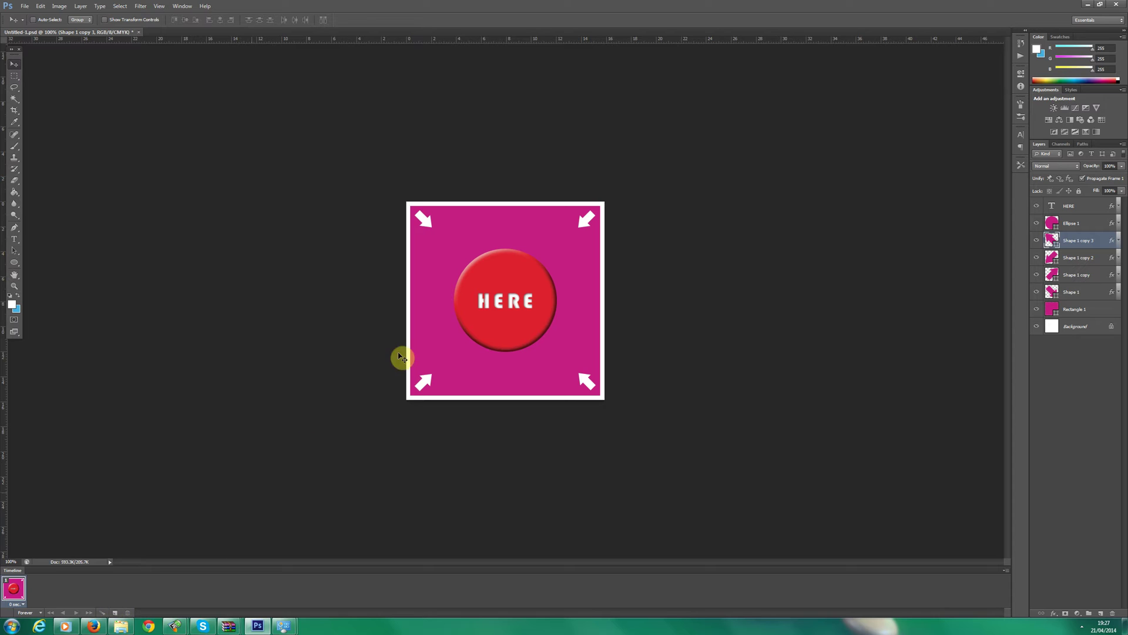
Show the Timeline panel from the Window menu and duplicate frame 1 into frame 2
left_click(183, 6)
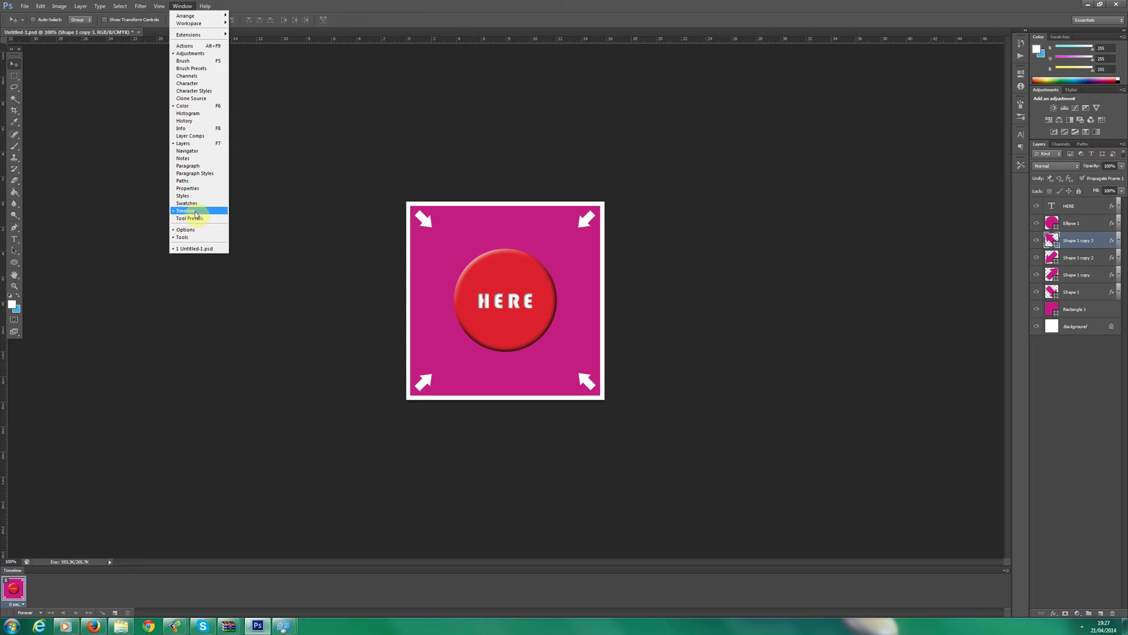
left_click(67, 593)
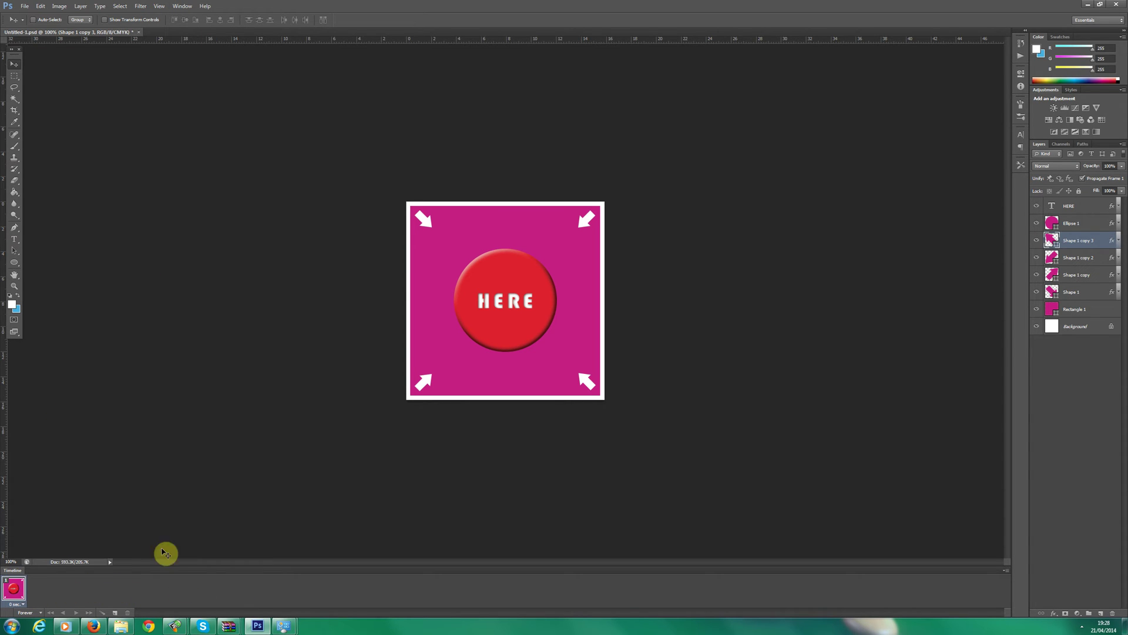
left_click(116, 613)
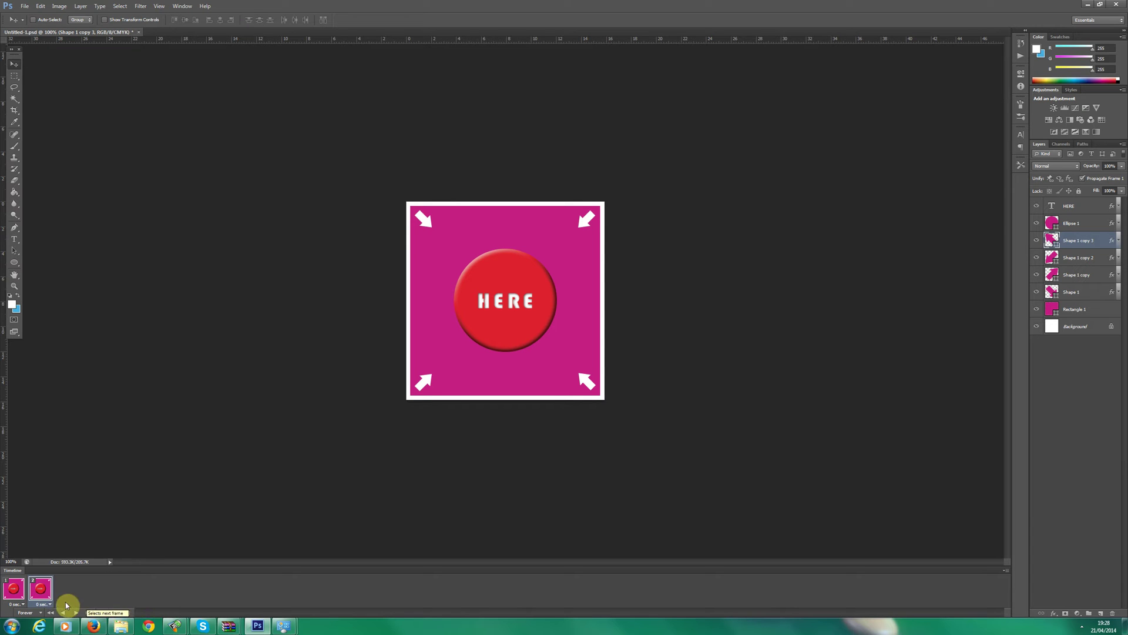
Rename the four Shape 1 layers to Bottom Right, Top Right, Bottom Left and Top Right
double_click(1083, 240)
type("Bottom Right")
double_click(1078, 257)
type("Top Rig")
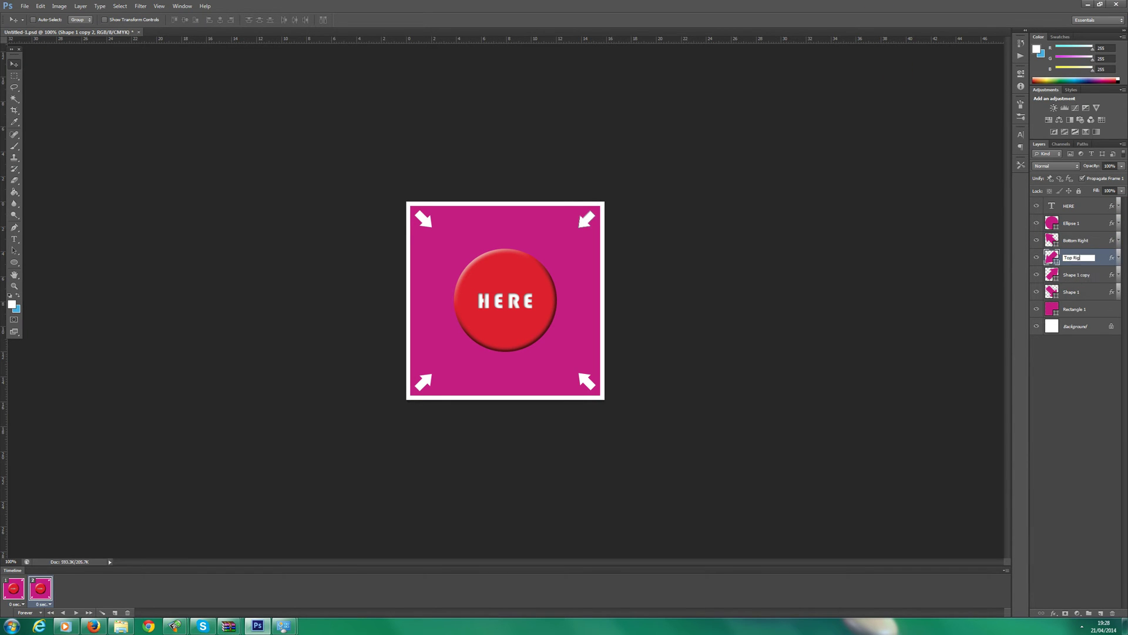
type("ht")
key("Return")
double_click(1081, 274)
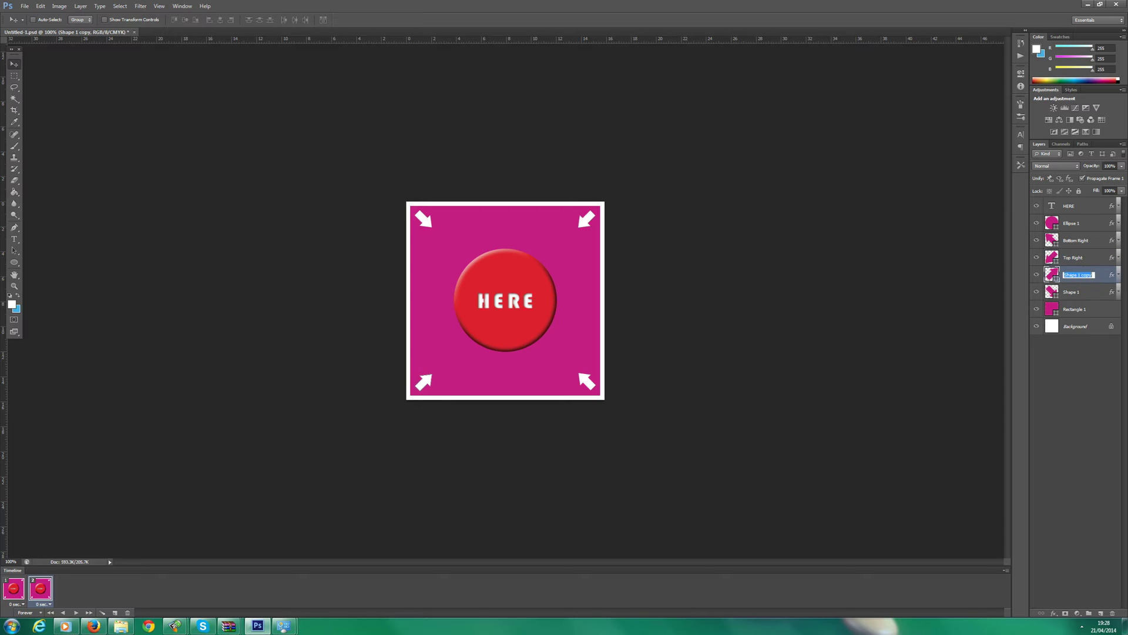
type("Bottom Left")
key("Return")
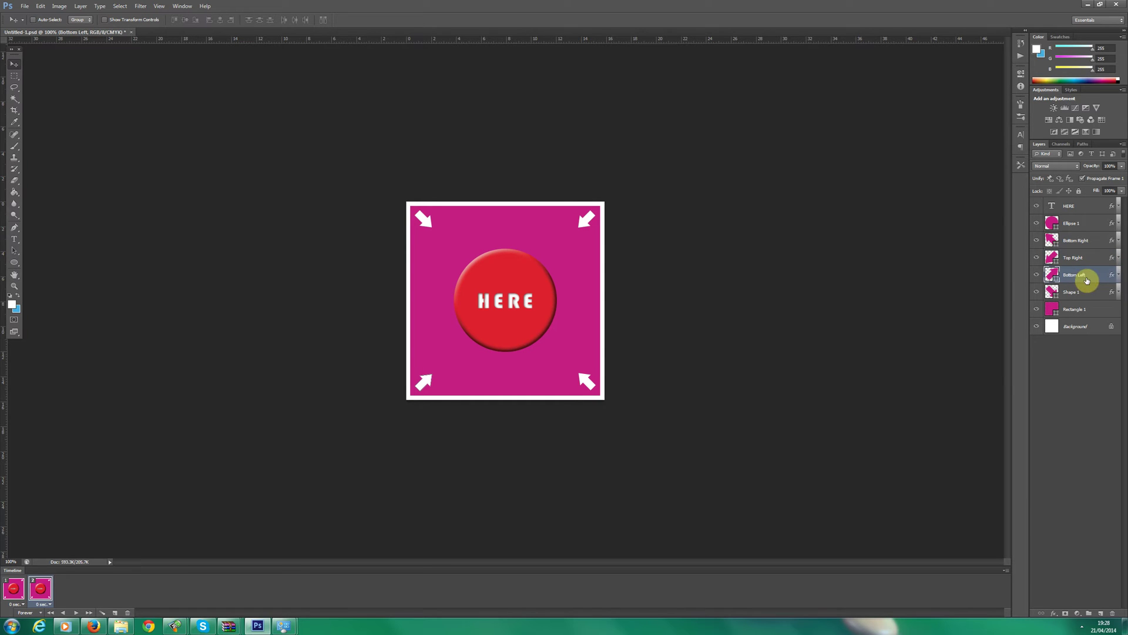
double_click(1070, 292)
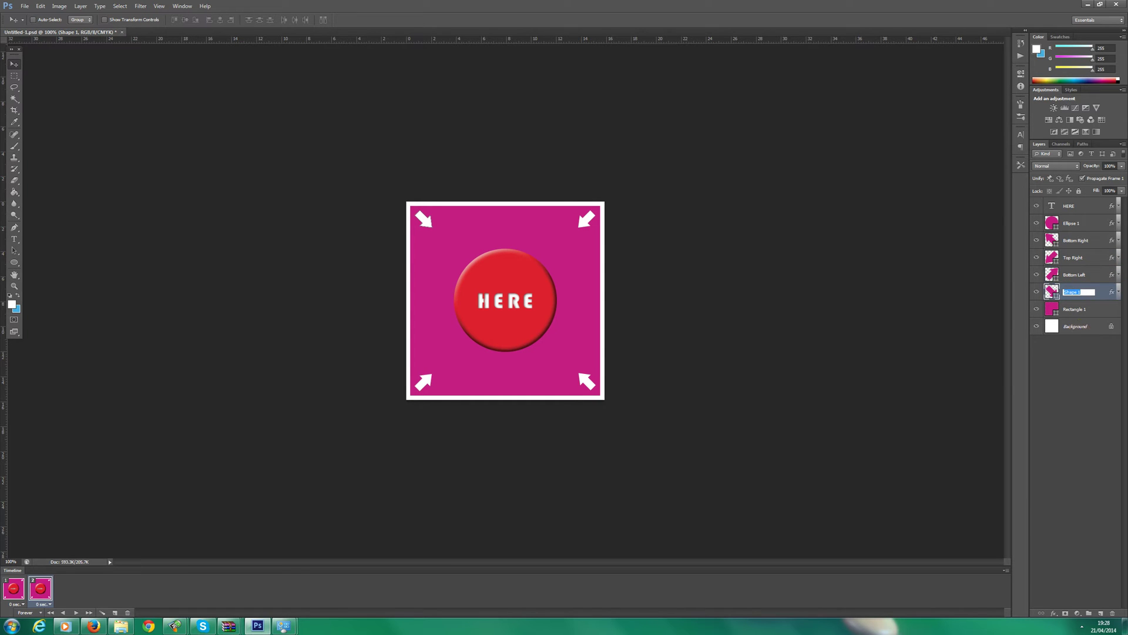
type("Top Right")
key("Return")
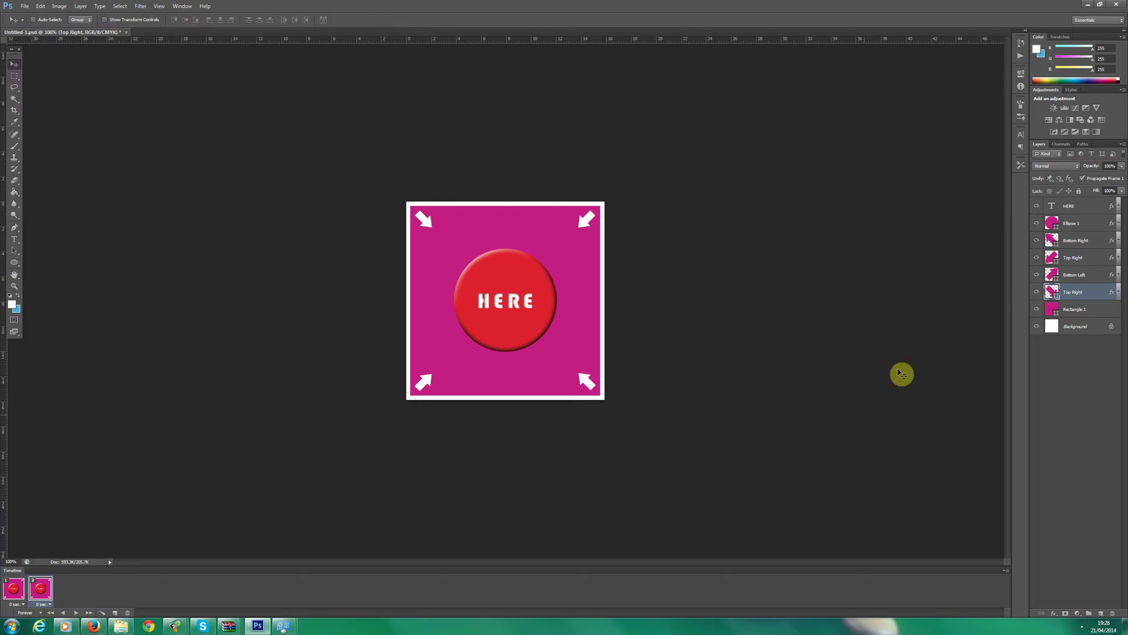
Nudge the bottom-right and top-right arrows inward toward the HERE button
left_click(1075, 243)
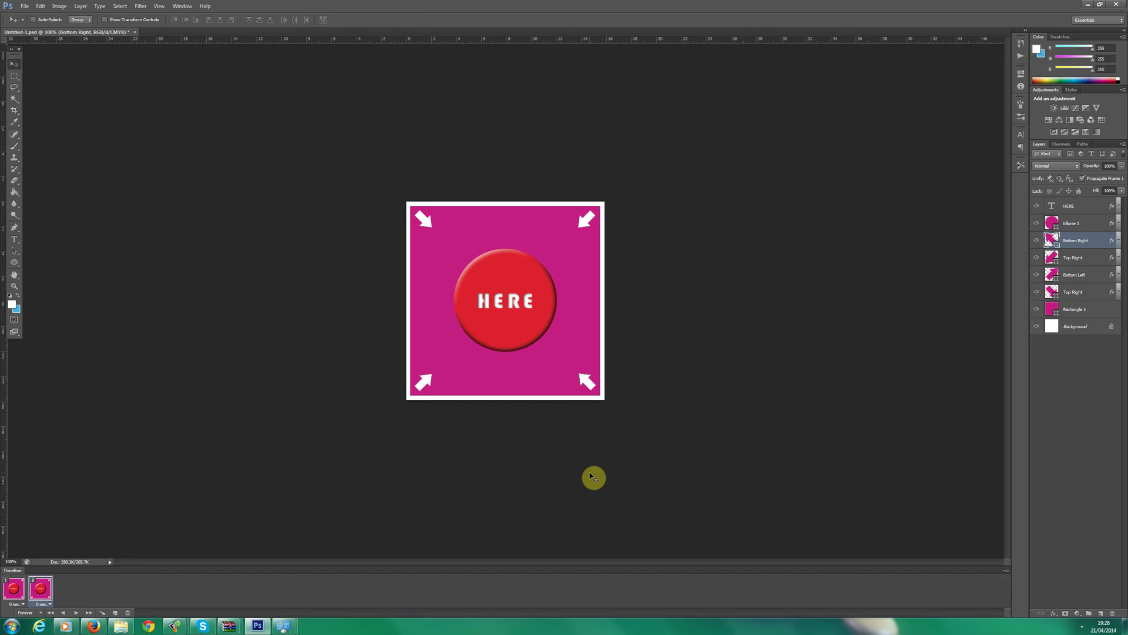
key("Left")
key("Left")
key("Left")
key("Left")
key("Left")
key("Left")
key("Left")
key("Left")
key("Left")
key("Left")
key("Left")
key("Left")
key("Left")
key("Left")
key("Left")
key("Left")
key("Left")
key("Left")
key("Left")
key("Left")
key("Left")
key("Left")
key("Left")
key("Left")
key("Left")
key("Left")
key("Left")
key("Left")
key("Left")
key("Left")
key("Up")
key("Up")
key("Up")
key("Up")
key("Up")
key("Up")
key("Up")
key("Up")
key("Up")
key("Up")
key("Up")
key("Up")
key("Up")
key("Up")
key("Up")
key("Up")
key("Up")
key("Up")
key("Up")
key("Up")
key("Up")
key("Up")
key("Up")
key("Up")
key("Up")
key("Up")
key("Up")
key("Up")
key("Up")
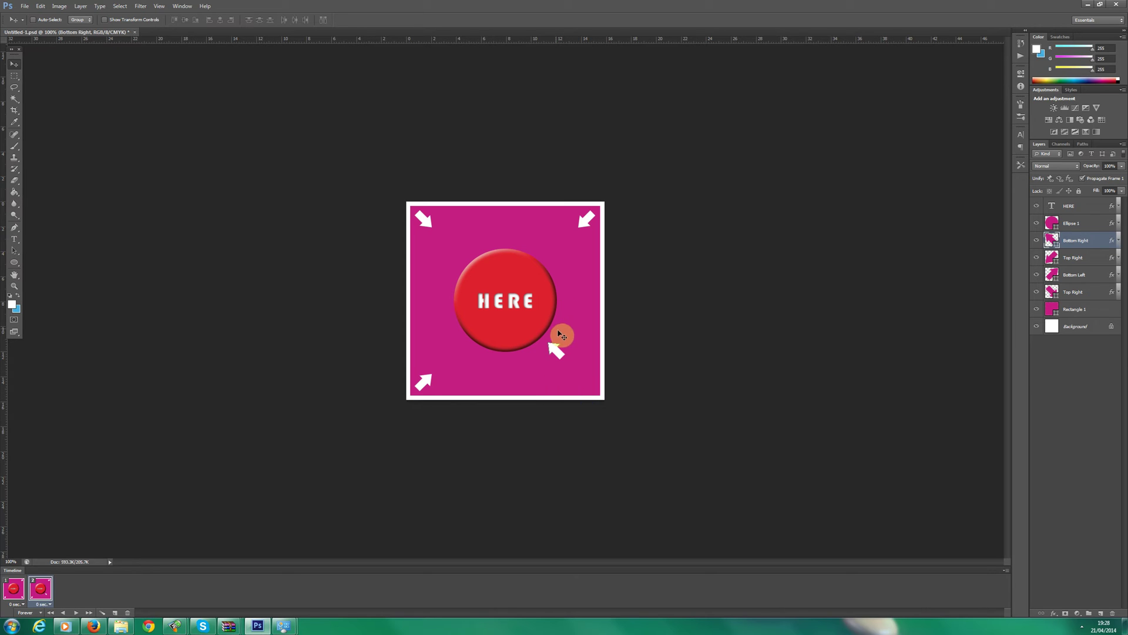
left_click(1074, 258)
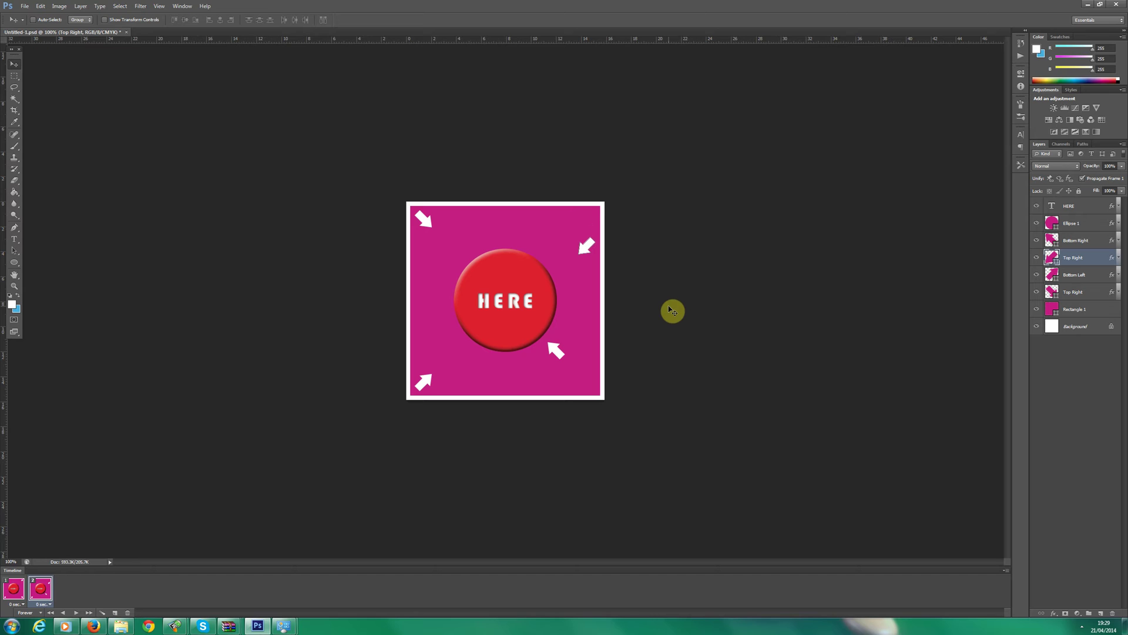
key("Left")
key("Left")
key("Left")
key("Left")
key("Left")
key("Left")
key("Left")
key("Left")
key("Left")
key("Left")
key("Left")
key("Left")
key("Left")
key("Left")
key("Left")
key("Left")
key("Left")
key("Left")
key("Left")
key("Left")
Nudge the bottom-left and top-left arrows inward toward the HERE button
left_click(1075, 274)
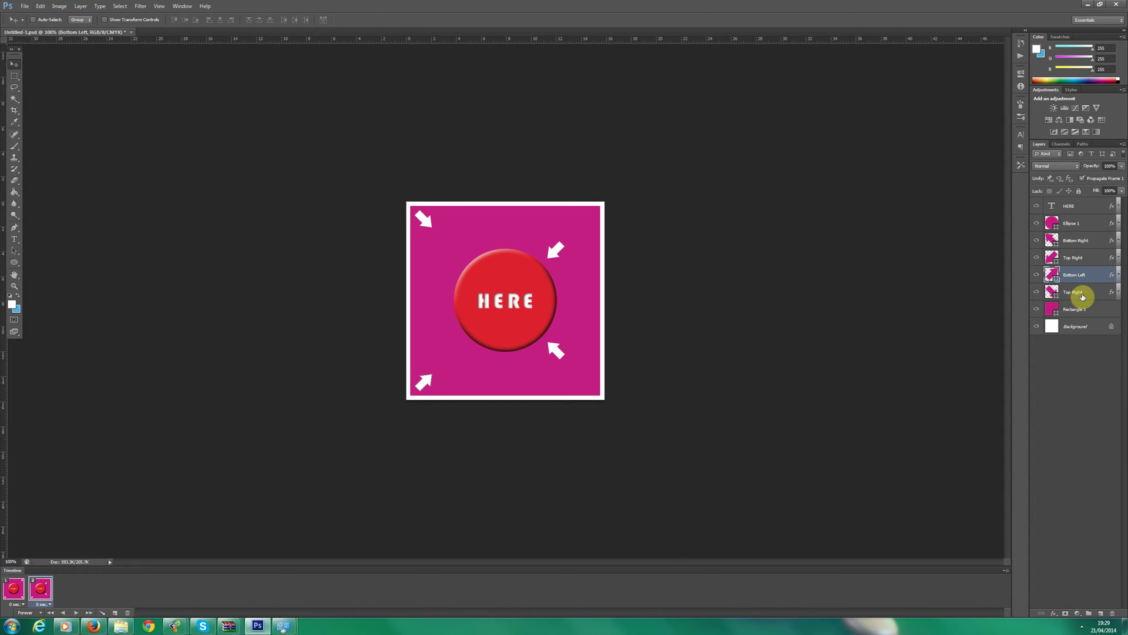
key("Right")
key("Right")
key("Right")
key("Right")
key("Right")
key("Right")
key("Right")
key("Right")
key("Right")
key("Right")
key("Right")
key("Right")
key("Right")
key("Right")
key("Right")
key("Right")
key("Right")
key("Right")
key("Right")
key("Right")
key("Up")
key("Up")
key("Up")
key("Up")
key("Up")
key("Up")
key("Up")
key("Up")
key("Up")
key("Up")
key("Up")
key("Up")
key("Up")
key("Up")
key("Up")
key("Up")
key("Up")
key("Up")
key("Up")
key("Up")
key("Up")
left_click(1075, 297)
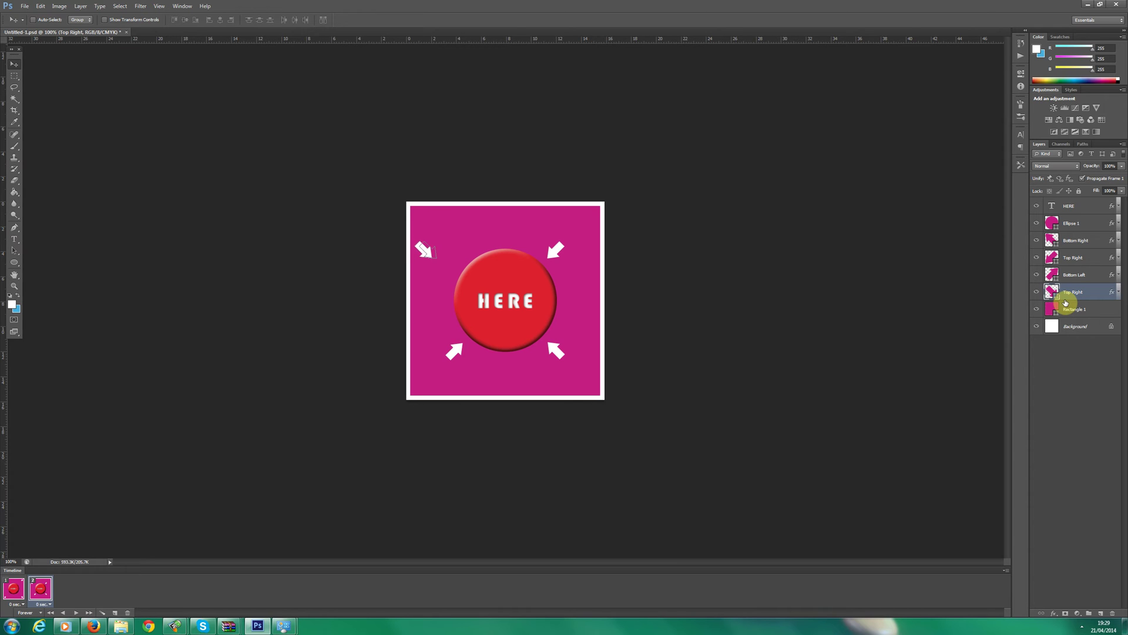
key("Right")
key("Right")
key("Right")
key("Right")
key("Right")
key("Right")
key("Right")
key("Right")
key("Right")
key("Right")
key("Right")
key("Right")
key("Right")
key("Right")
key("Right")
key("Right")
key("Right")
key("Right")
key("Right")
key("Right")
key("Right")
key("Right")
key("Down")
key("Down")
key("Right")
key("Right")
key("Right")
key("Right")
key("Right")
key("Right")
key("Right")
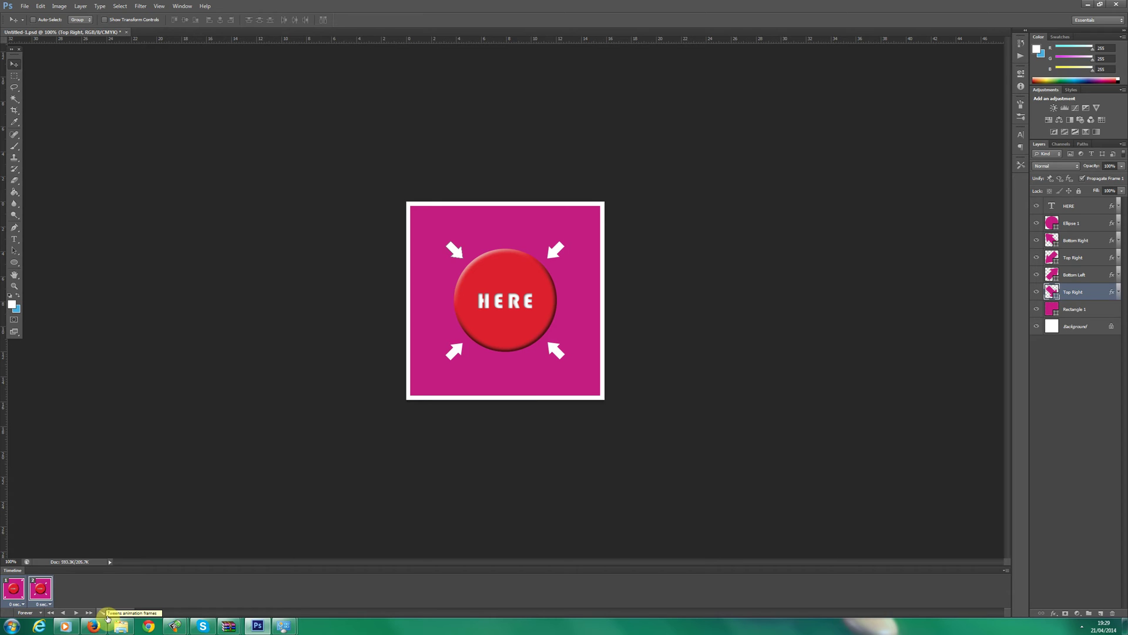
Tween 30 in-between frames from the corner positions to the centred arrows
left_click(103, 612)
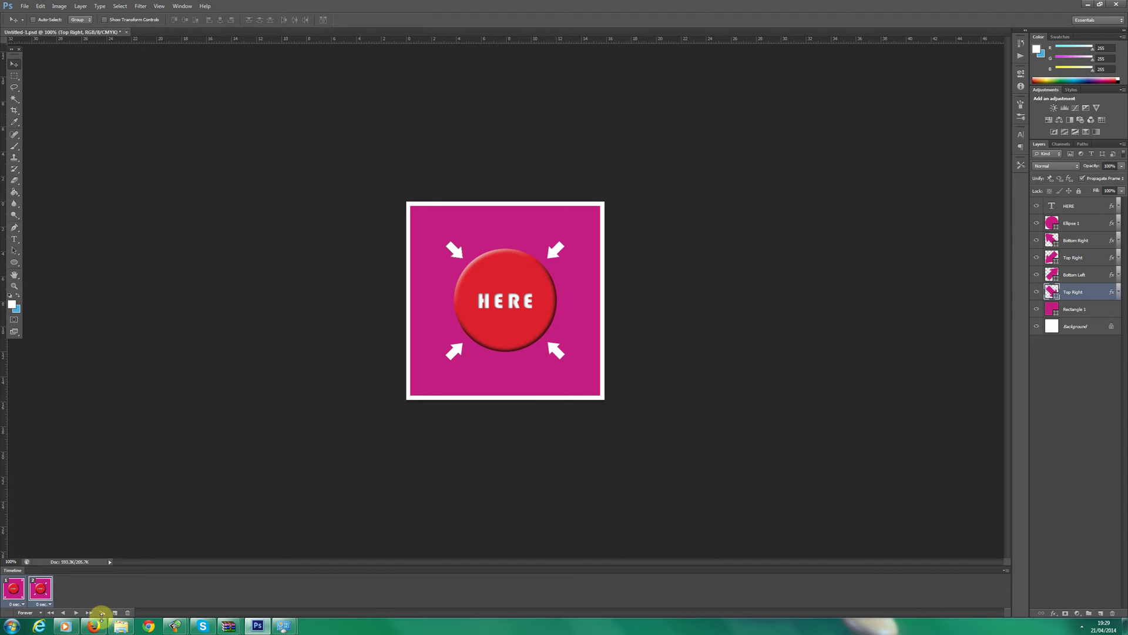
left_click(105, 614)
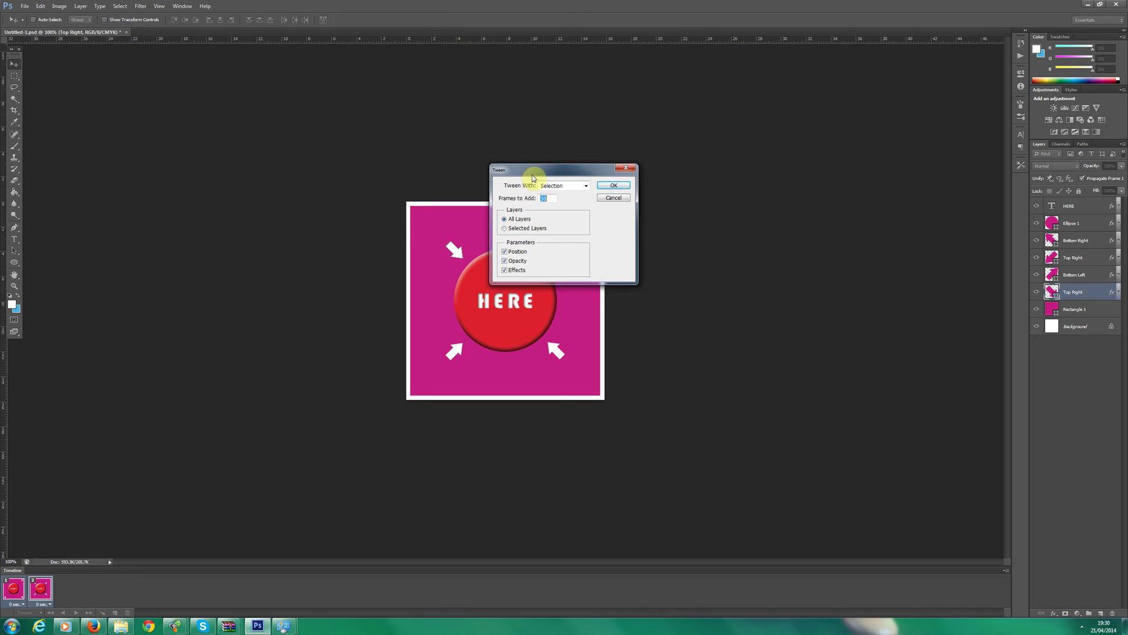
left_click_drag(531, 171, 707, 236)
double_click(724, 259)
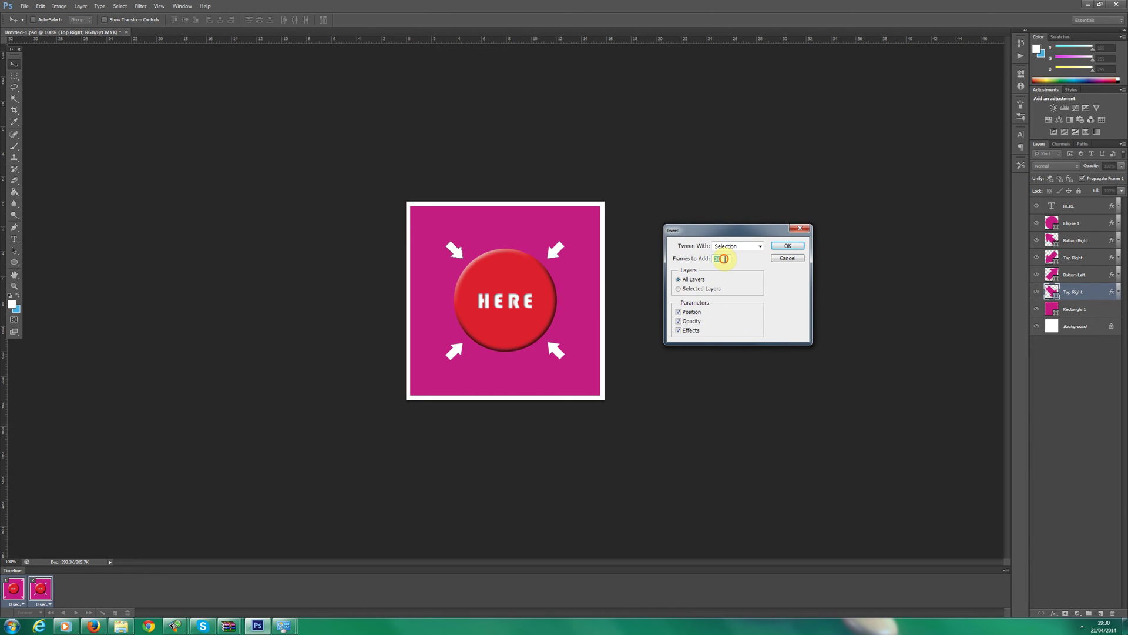
double_click(724, 259)
left_click(787, 247)
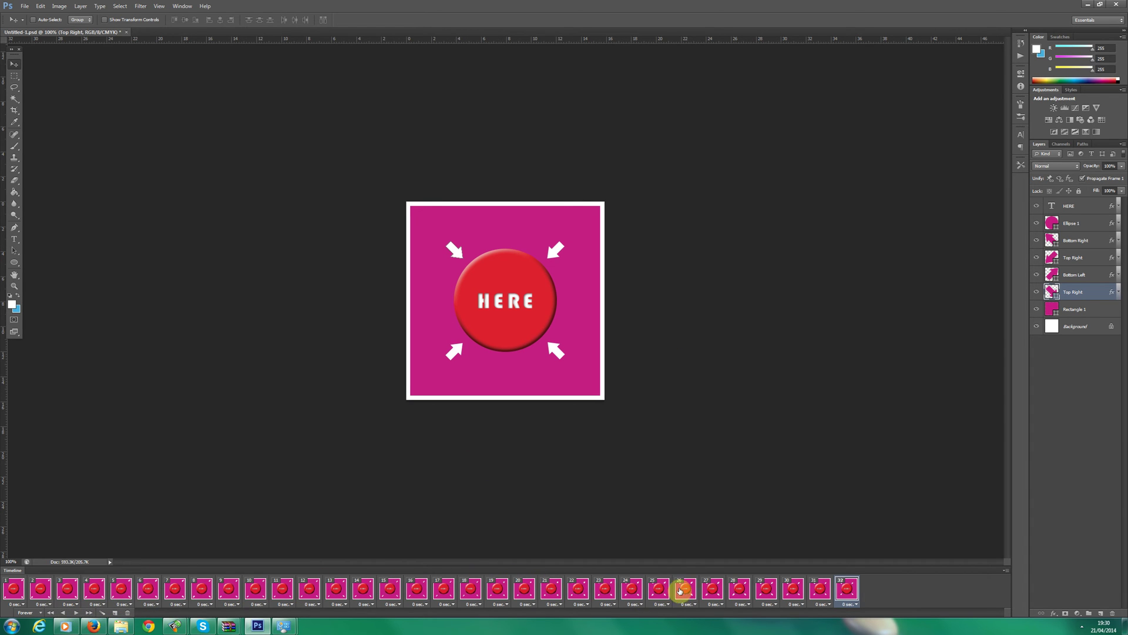
left_click(575, 593)
left_click(391, 592)
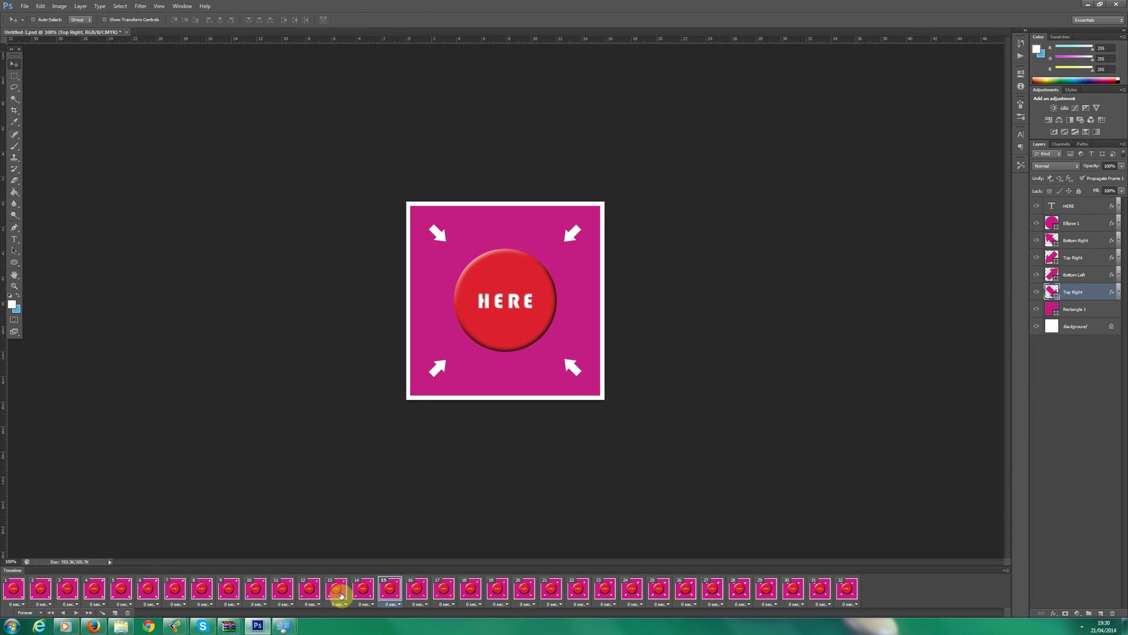
left_click(12, 589)
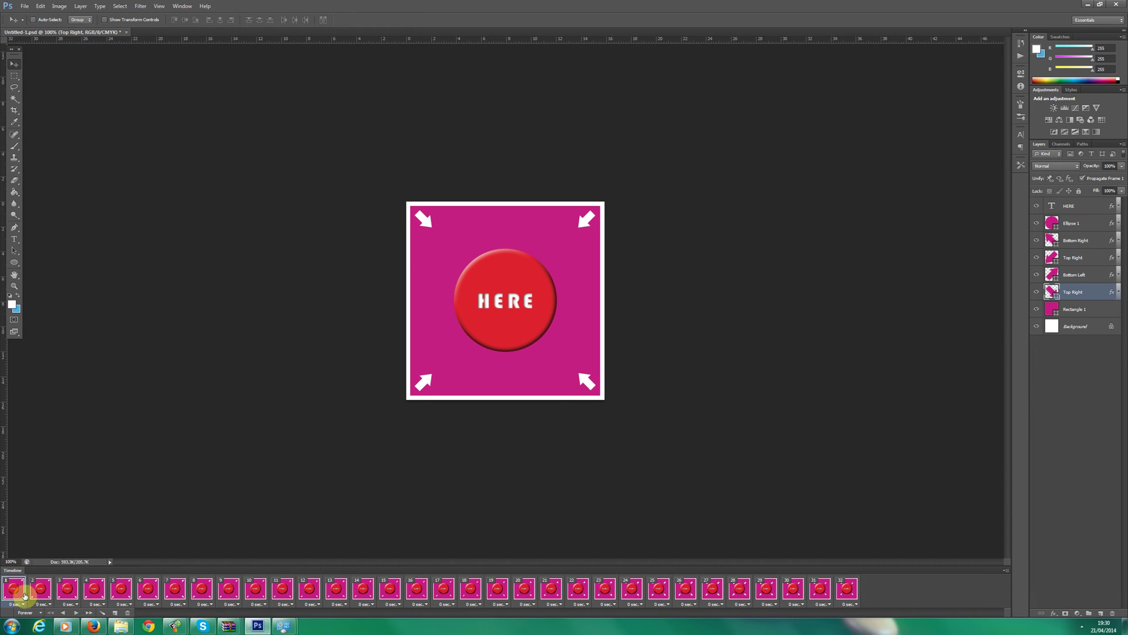
left_click(174, 590)
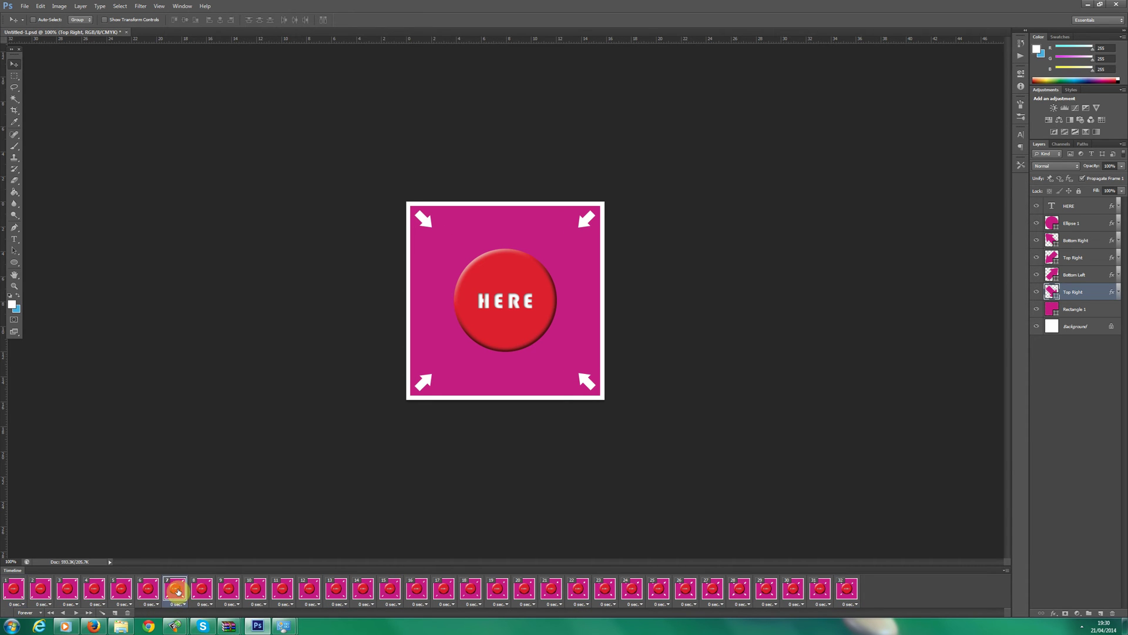
left_click(229, 591)
left_click(257, 589)
left_click(77, 612)
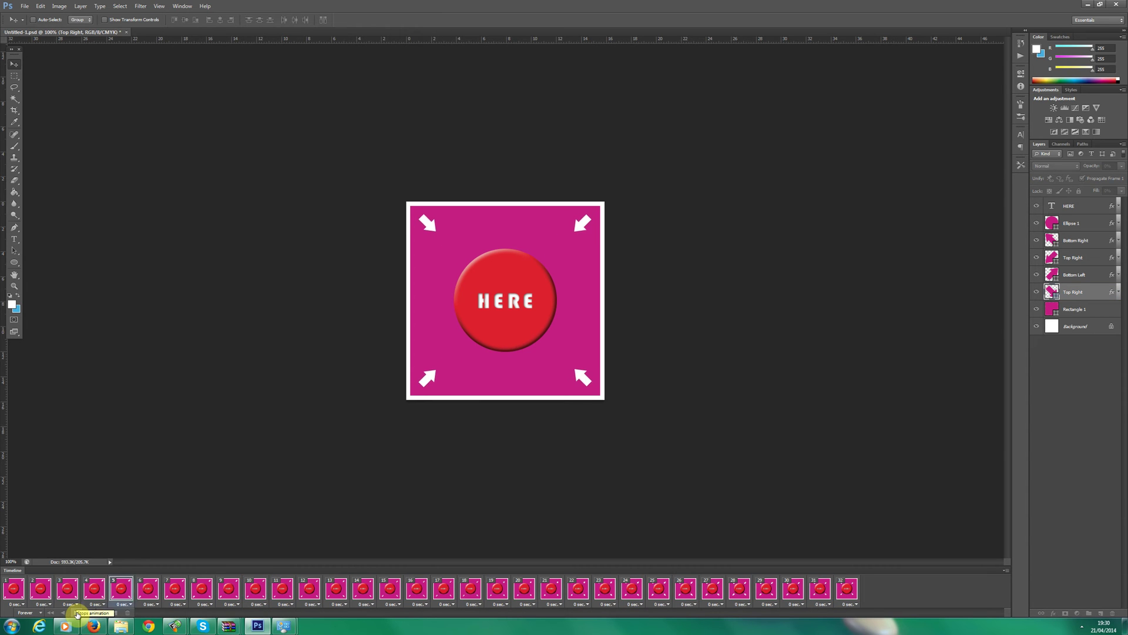
left_click(77, 612)
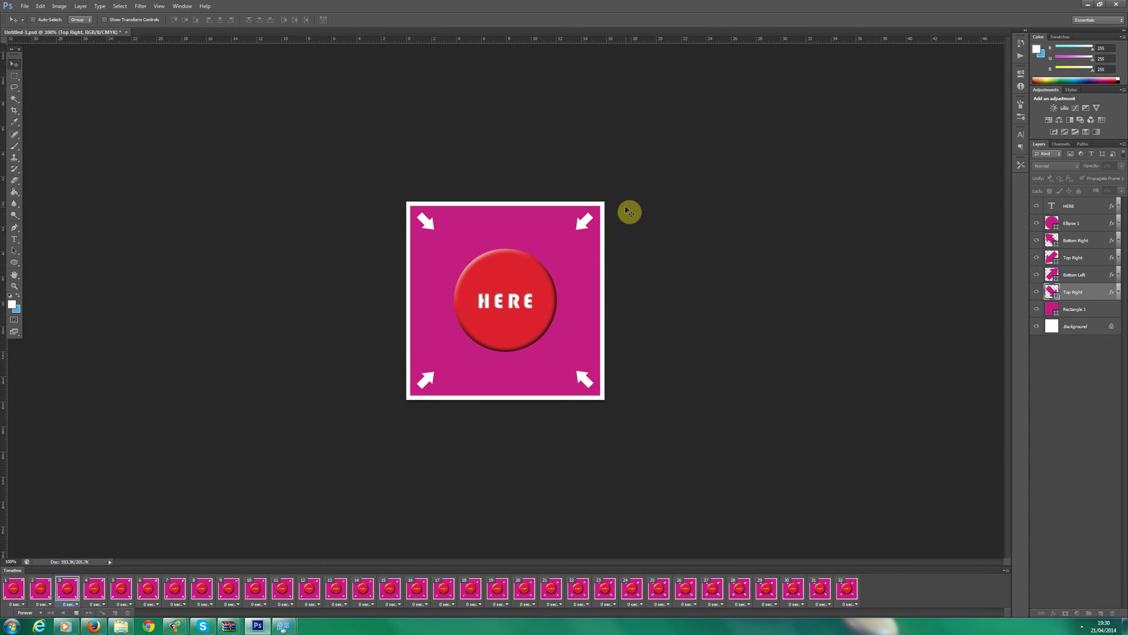
key("space")
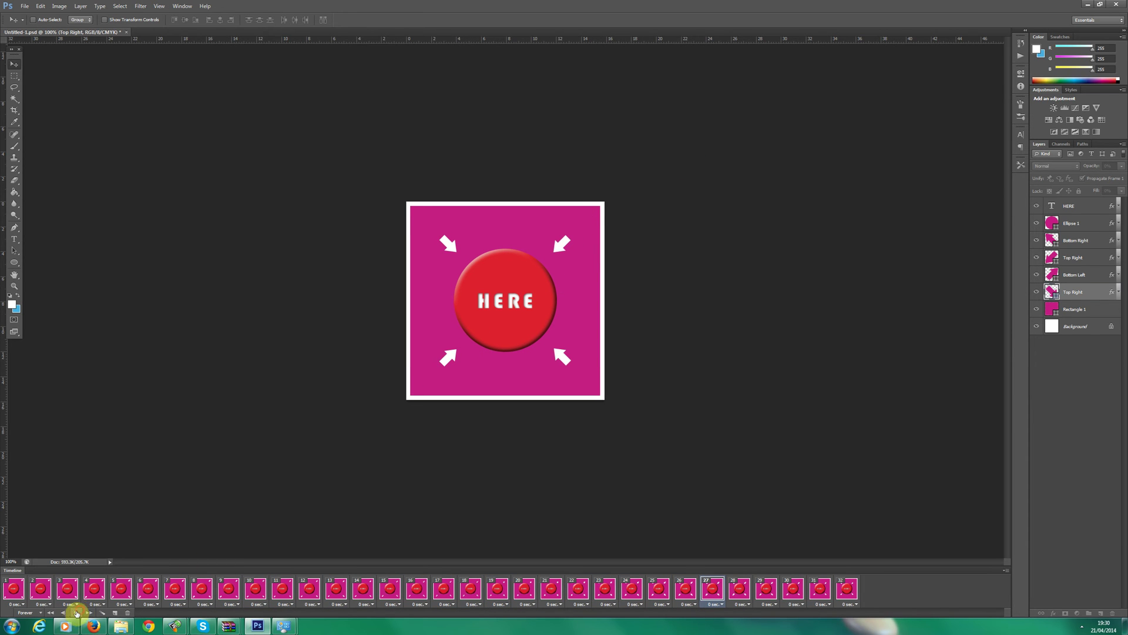
left_click(76, 613)
left_click(848, 591)
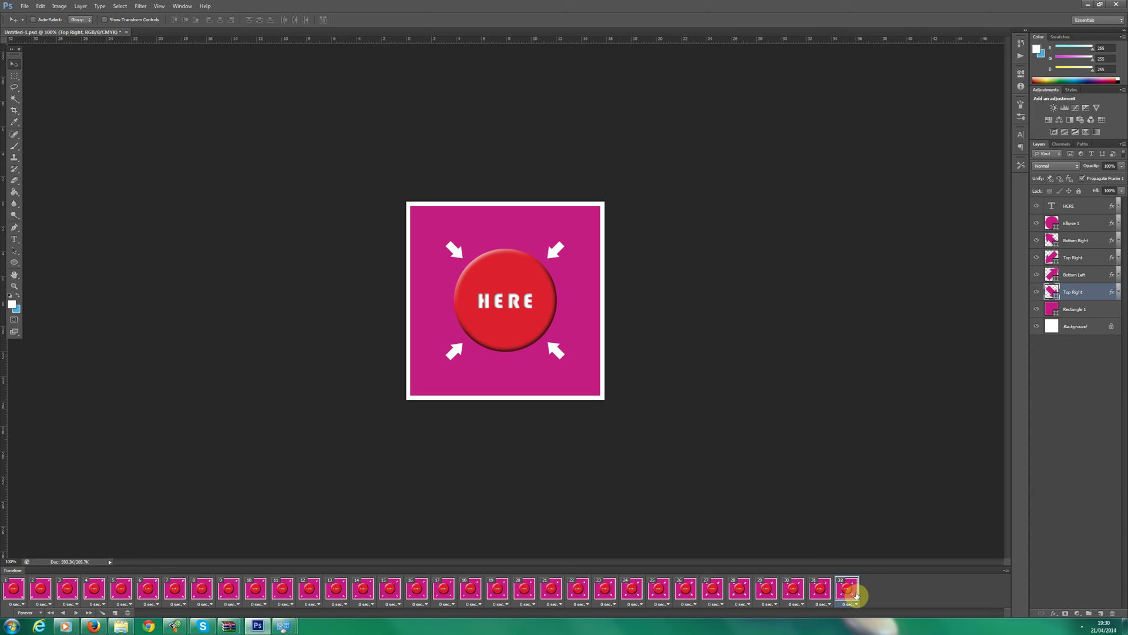
Add frame 33 and push the top-left and bottom-left arrows out to their corners
left_click(116, 613)
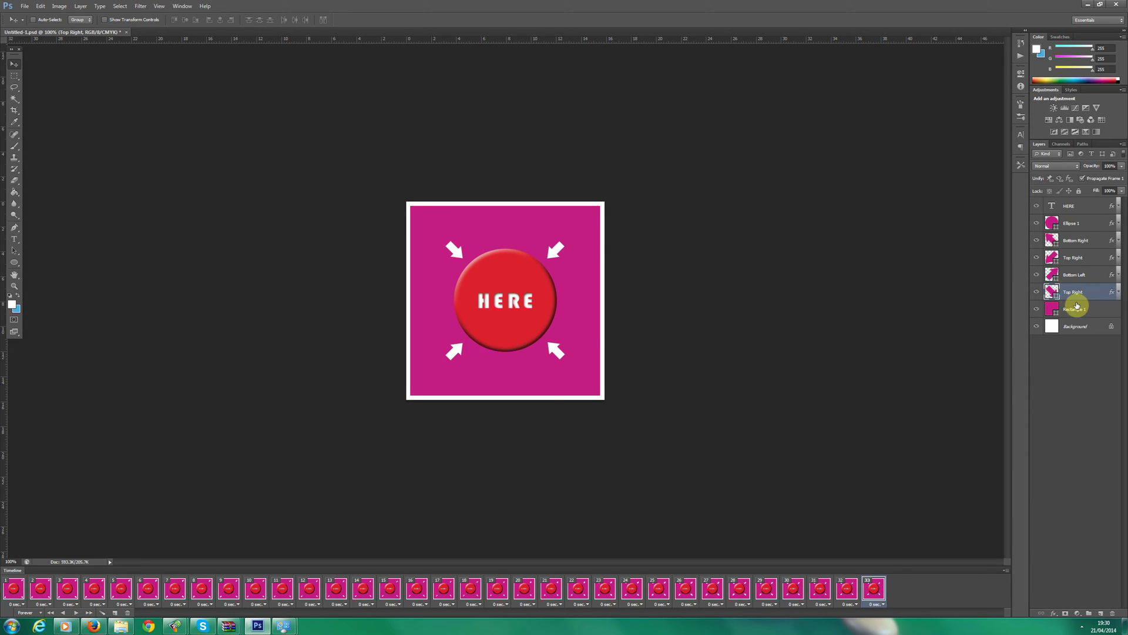
key("Up")
key("Up")
key("Up")
key("Up")
left_click(1082, 275)
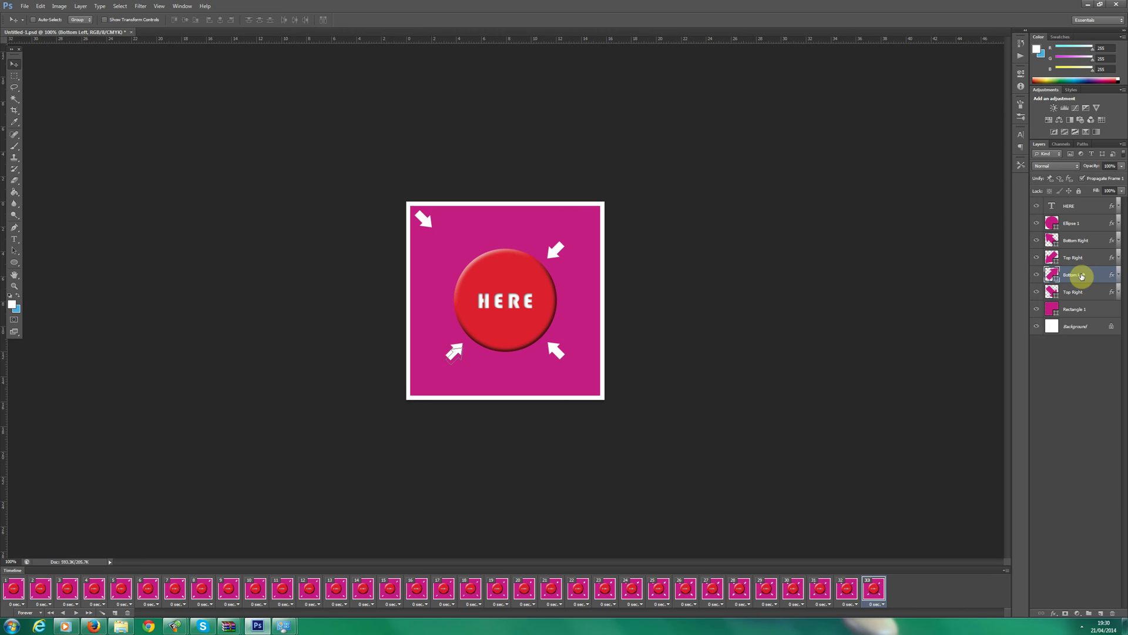
key("Down")
key("Down")
key("Down")
key("Down")
key("Down")
key("Down")
key("Down")
key("Down")
key("Down")
key("Down")
key("Down")
key("Down")
key("Down")
key("Down")
key("Down")
key("Down")
key("Down")
key("Down")
key("Down")
key("Down")
key("Down")
key("Down")
key("Down")
key("Down")
key("Down")
key("Down")
key("Left")
key("Left")
key("Left")
key("Left")
key("Left")
key("Left")
key("Left")
key("Left")
key("Left")
key("Left")
key("Left")
key("Left")
key("Left")
key("Left")
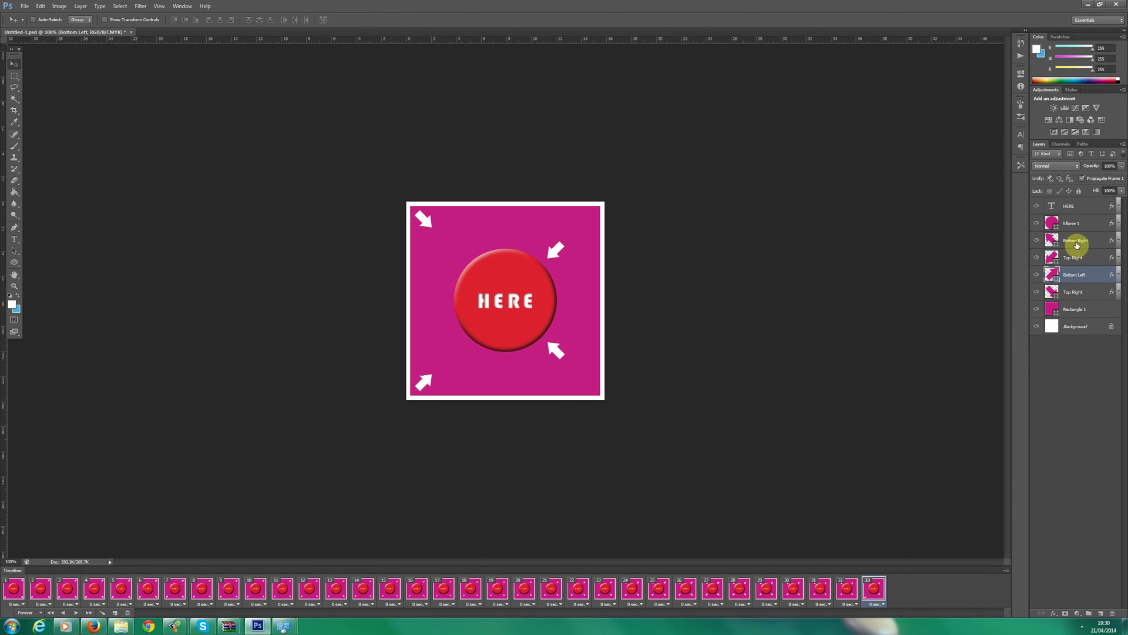
Push the bottom-right and top-right arrows out into their corners
left_click(1076, 243)
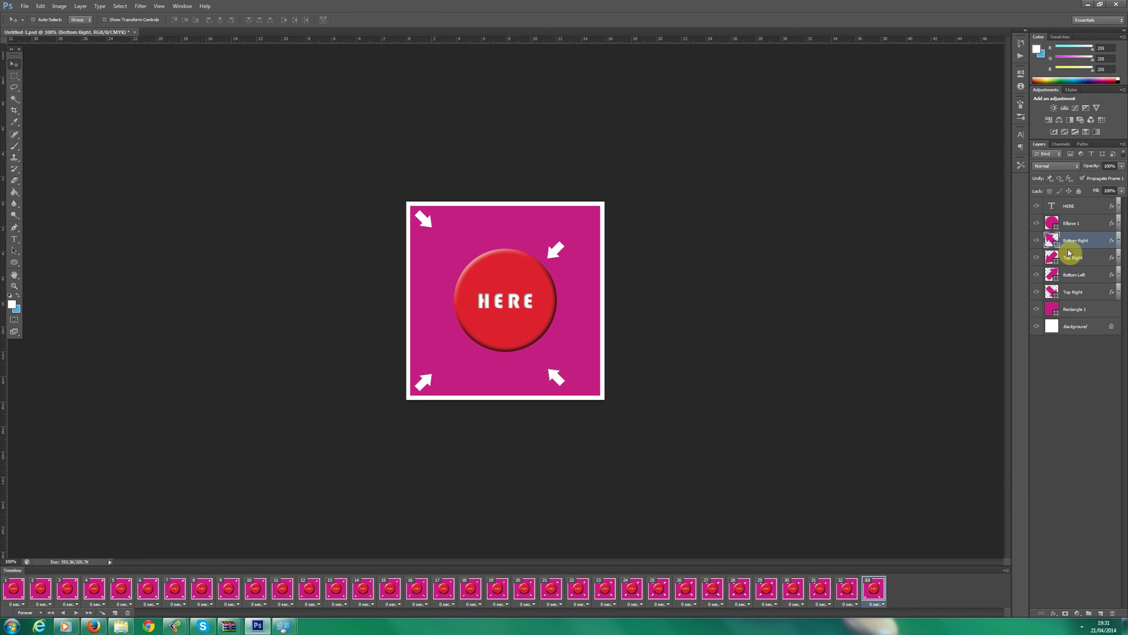
key("Right")
key("Right")
key("Right")
key("Right")
key("Right")
key("Right")
key("Right")
key("Right")
key("Down")
key("Down")
key("Down")
key("Down")
key("Down")
key("Down")
key("Down")
key("Down")
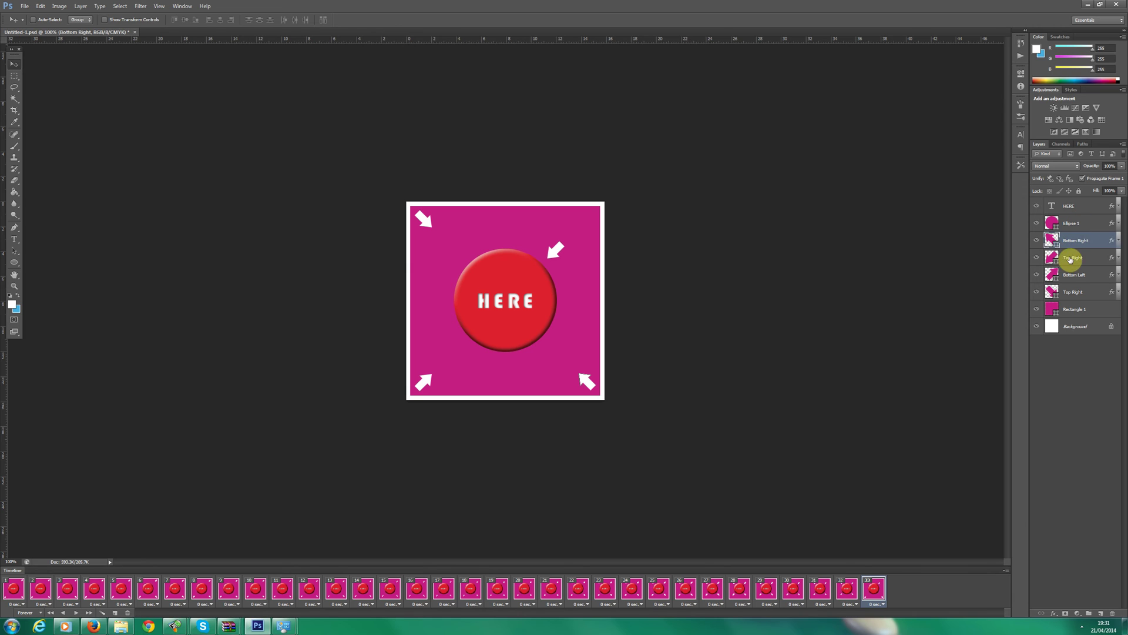
left_click(1070, 260)
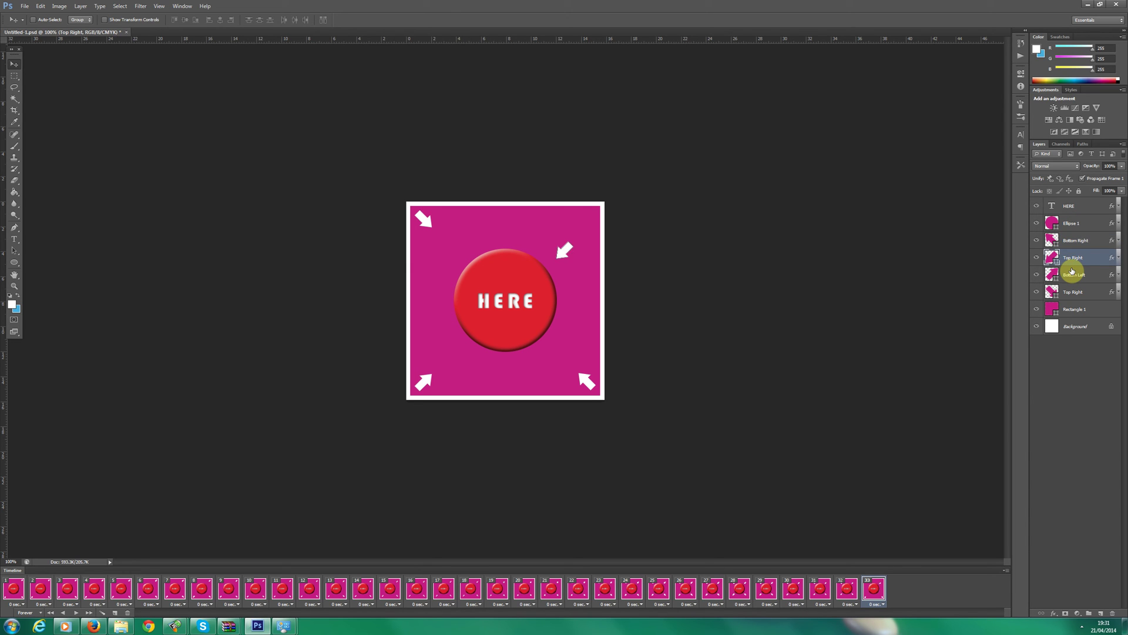
key("Right")
key("Right")
key("Right")
key("Right")
key("Right")
key("Right")
key("Right")
key("Right")
key("Right")
key("Right")
key("Right")
key("Right")
key("Right")
key("Right")
key("Right")
key("Right")
key("Right")
key("Right")
key("Right")
key("Right")
key("Right")
key("Right")
key("Right")
key("Up")
key("Up")
key("Up")
key("Up")
key("Up")
key("Up")
key("Up")
key("Up")
key("Up")
key("Up")
key("Up")
key("Up")
key("Up")
key("Up")
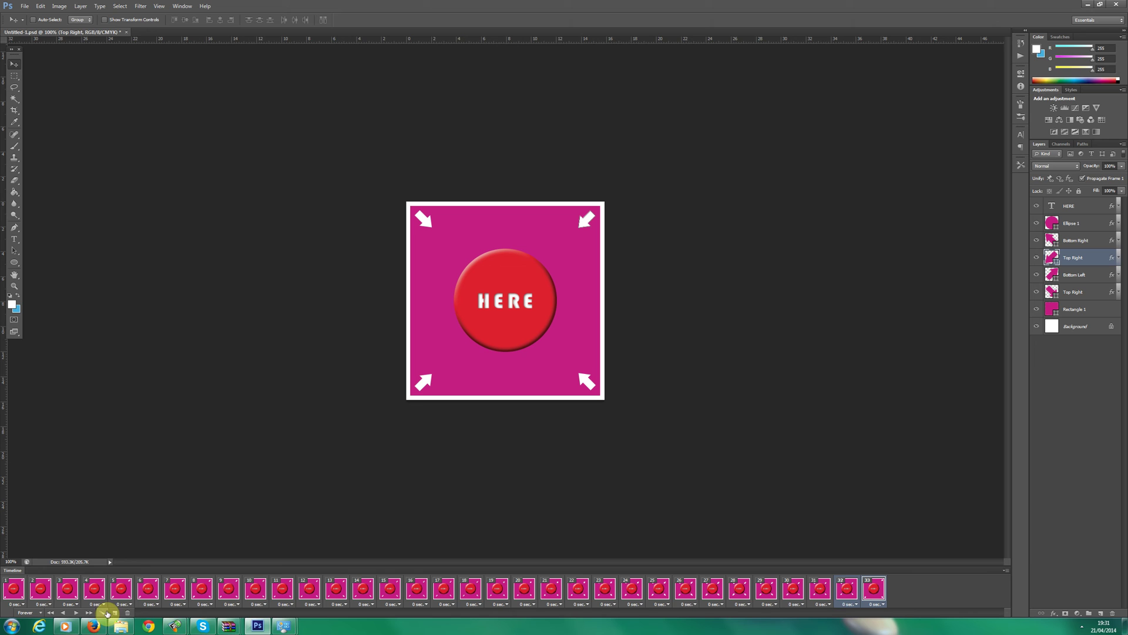
Tween 30 more frames to reach 63, then preview playback and stop at frame 1
left_click(103, 614)
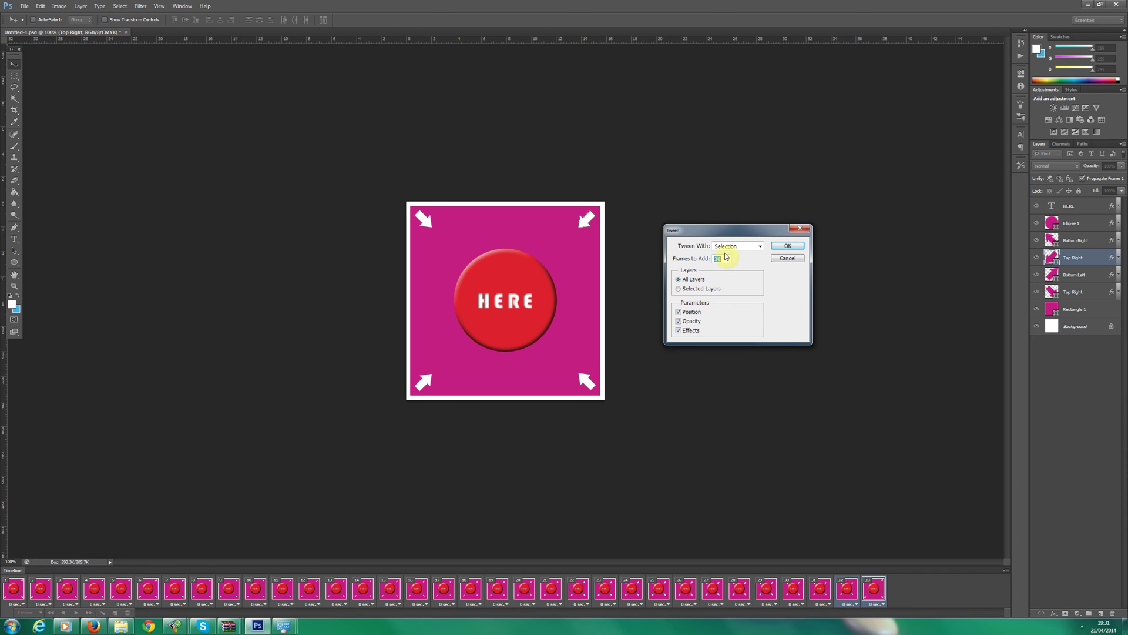
left_click(788, 247)
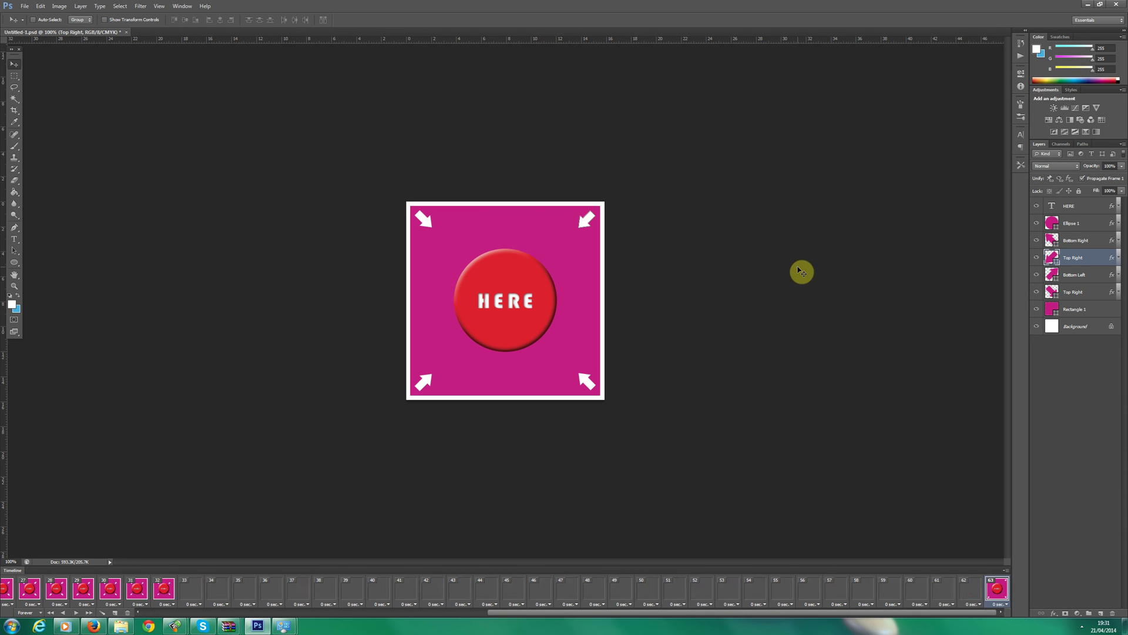
left_click_drag(567, 612, 219, 612)
left_click(76, 613)
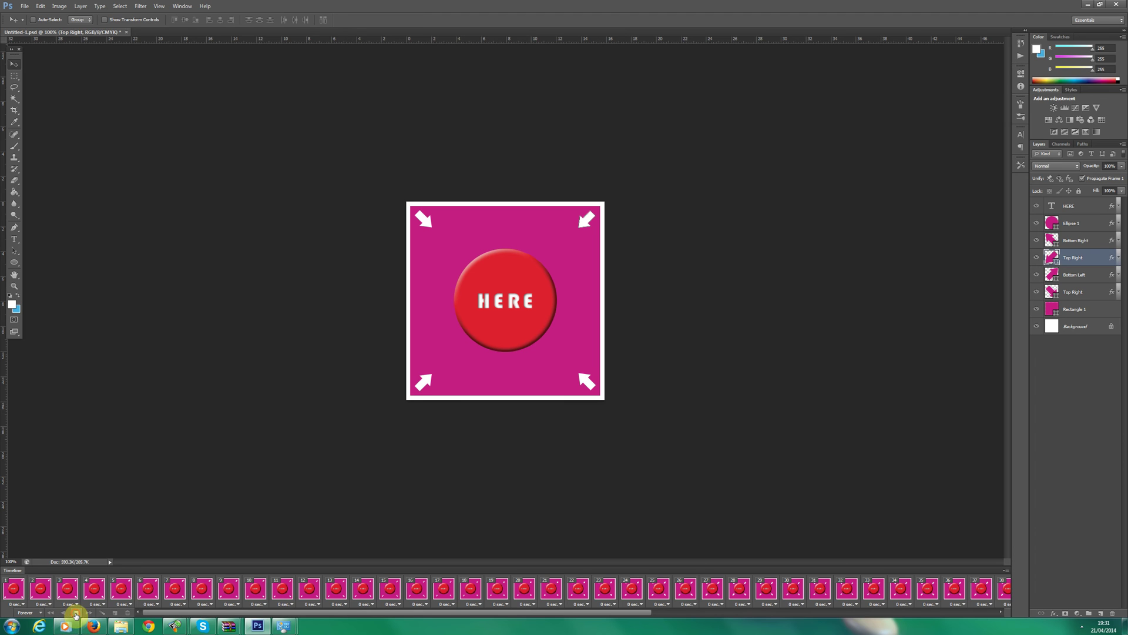
mouse_move(70, 624)
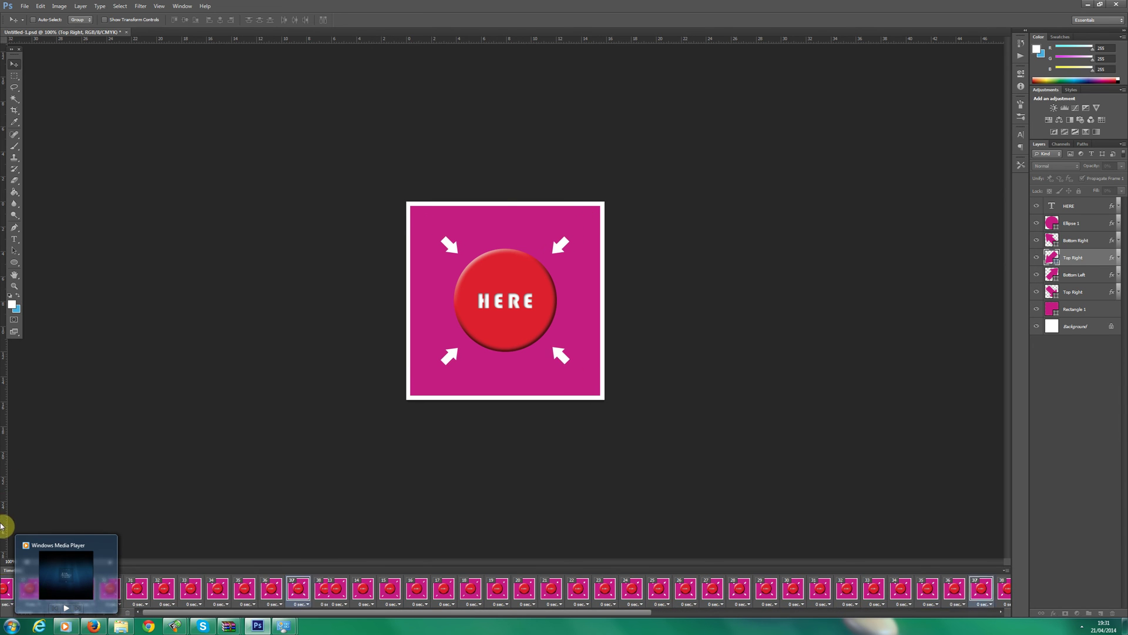
left_click(51, 612)
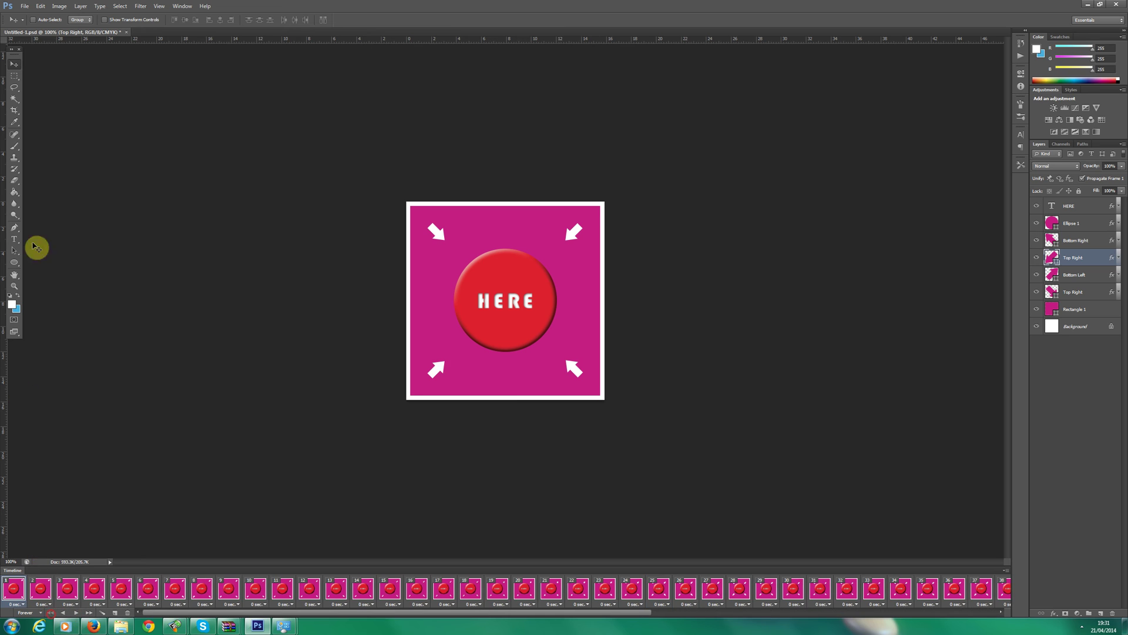
In Save for Web, set the GIF to 256 colours, No Dither, with Transparency kept on
left_click(25, 6)
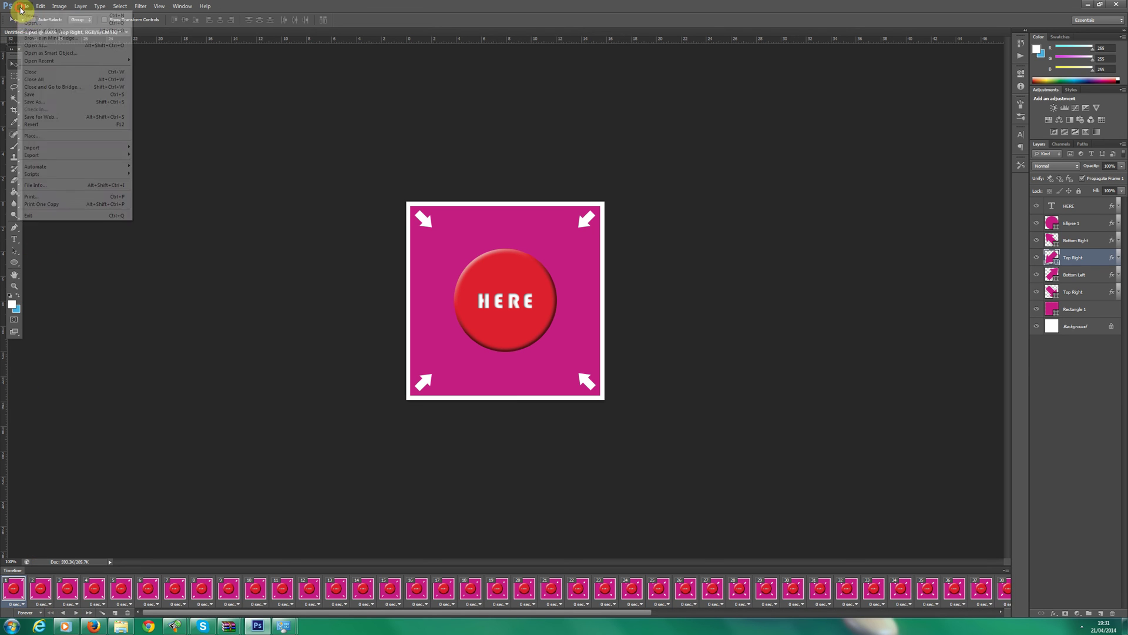
left_click(61, 118)
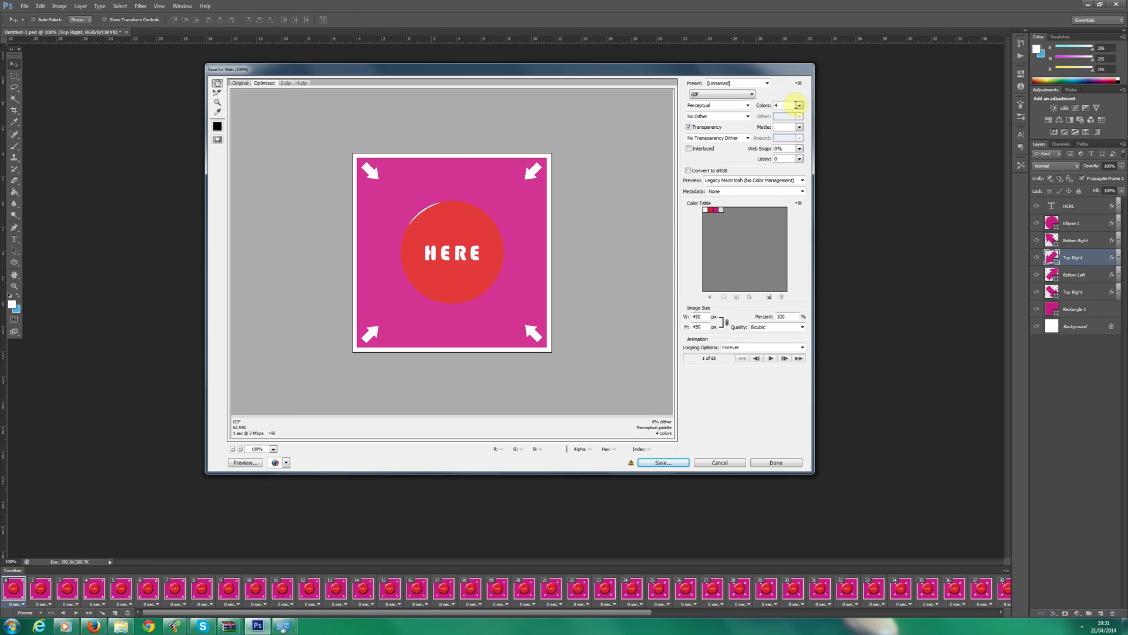
left_click(798, 105)
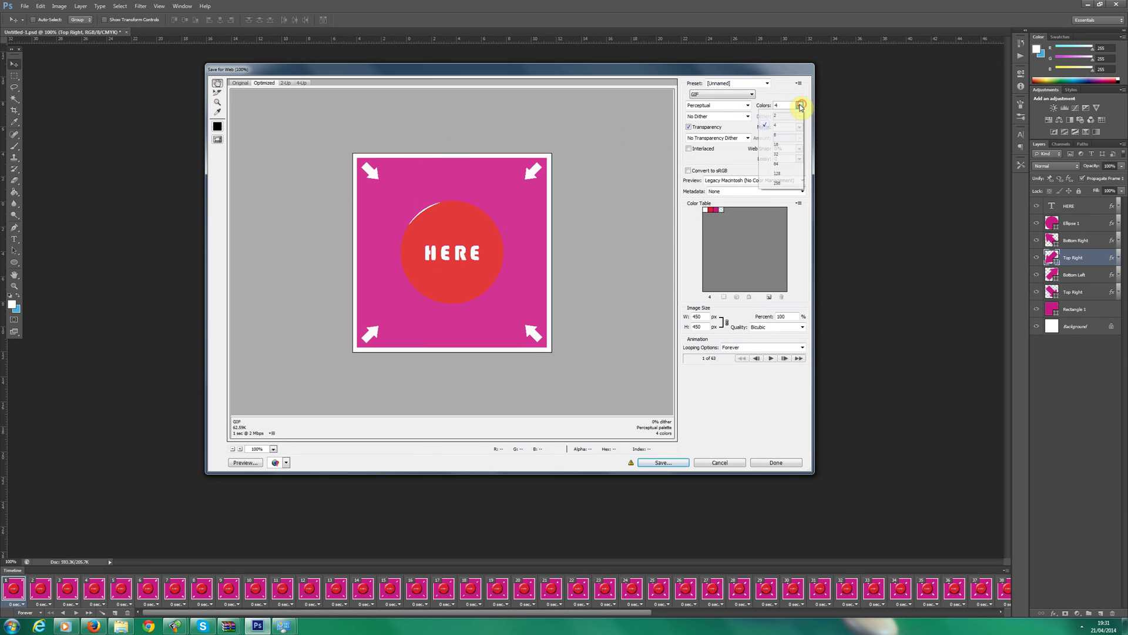
left_click(781, 185)
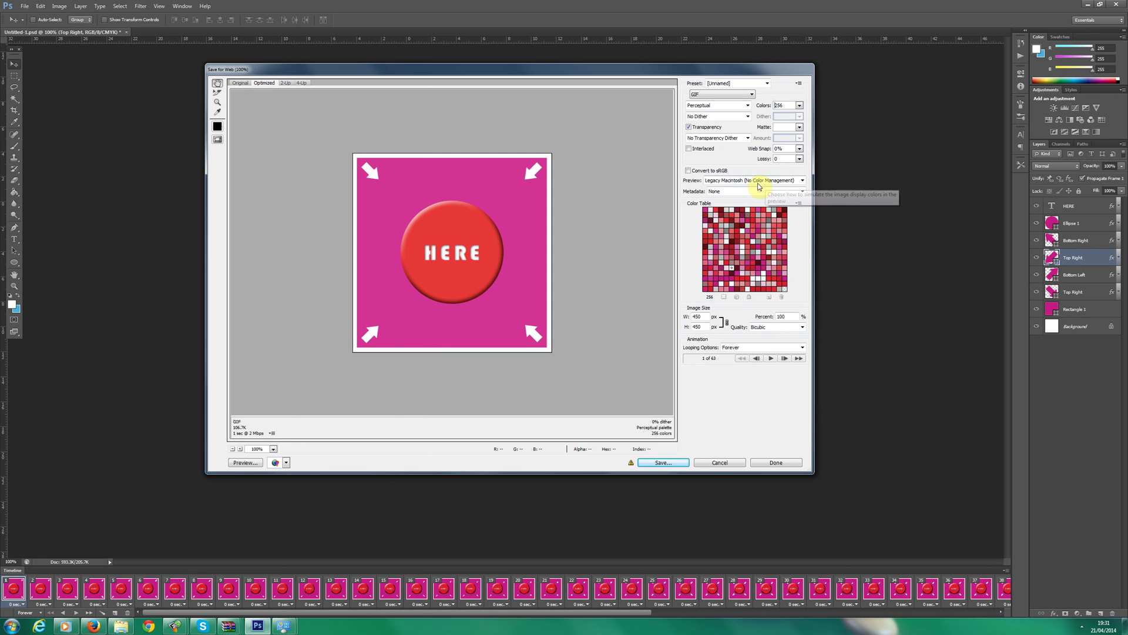
left_click(700, 116)
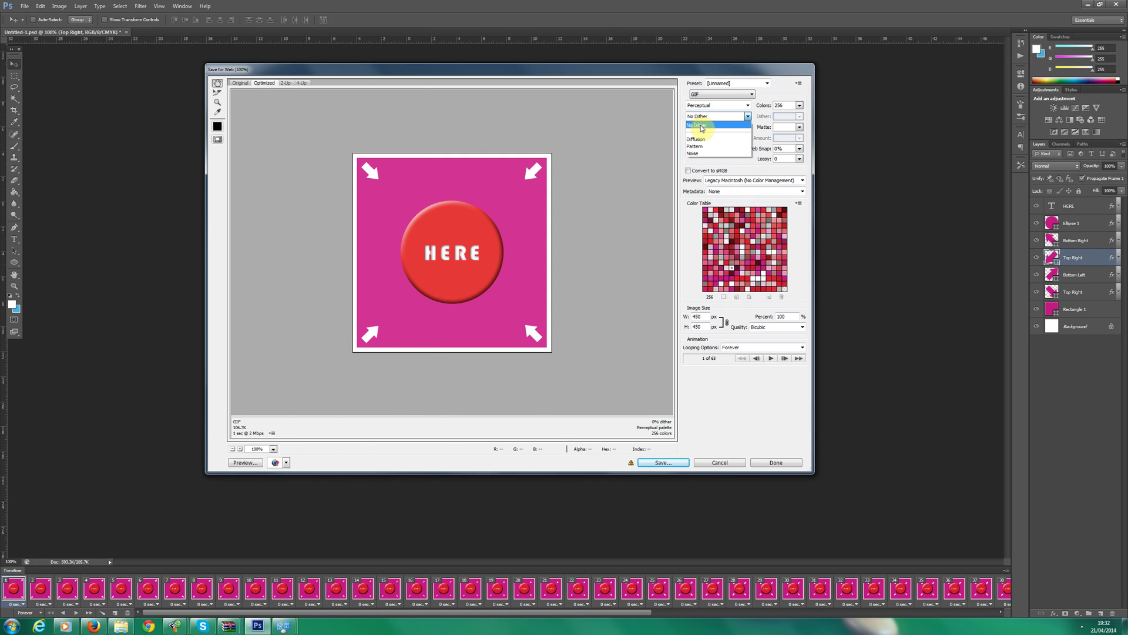
left_click(701, 125)
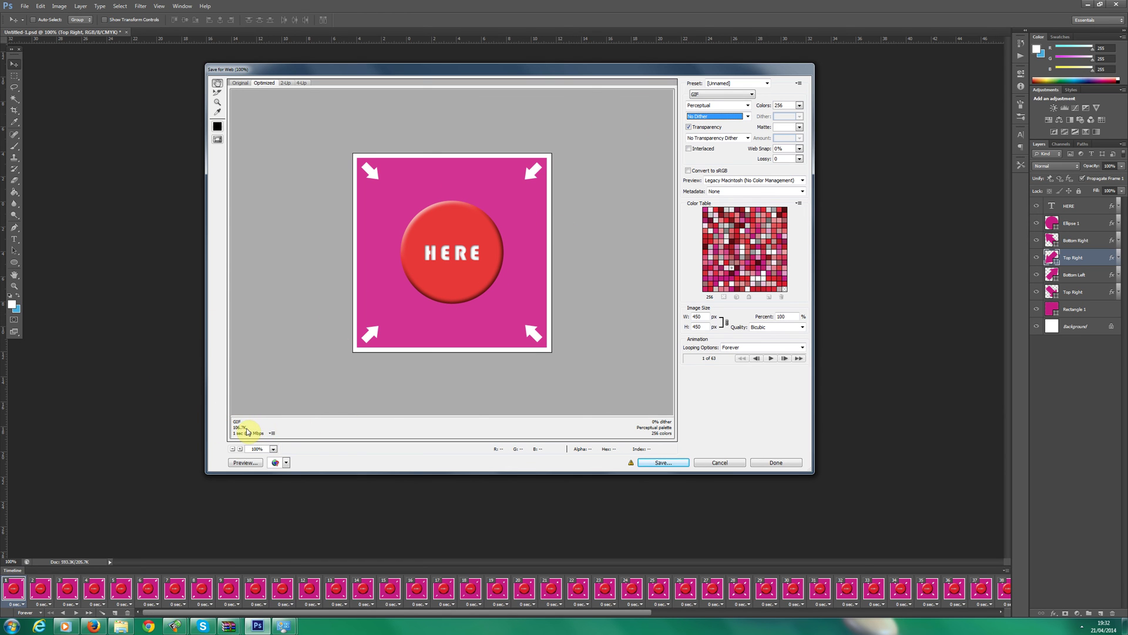
left_click(690, 128)
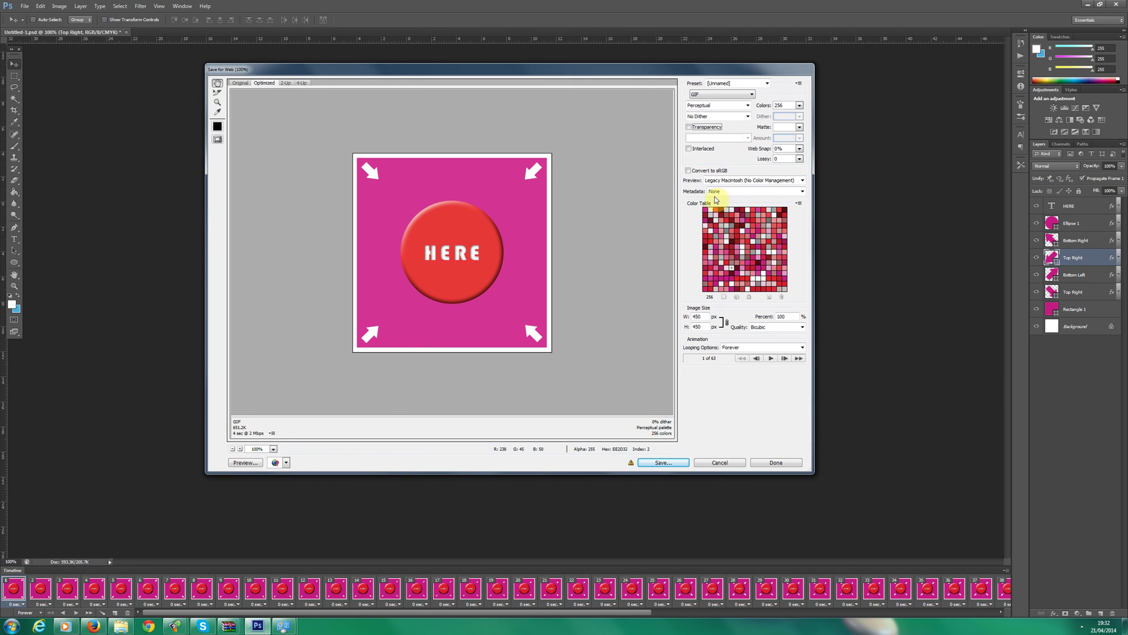
left_click(706, 130)
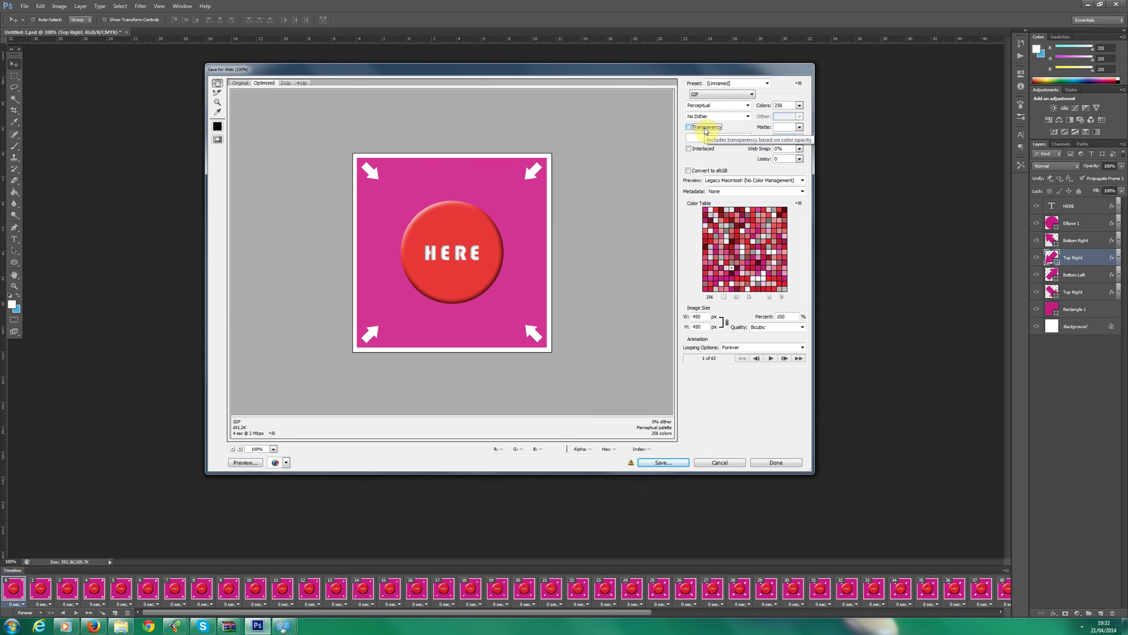
left_click(705, 131)
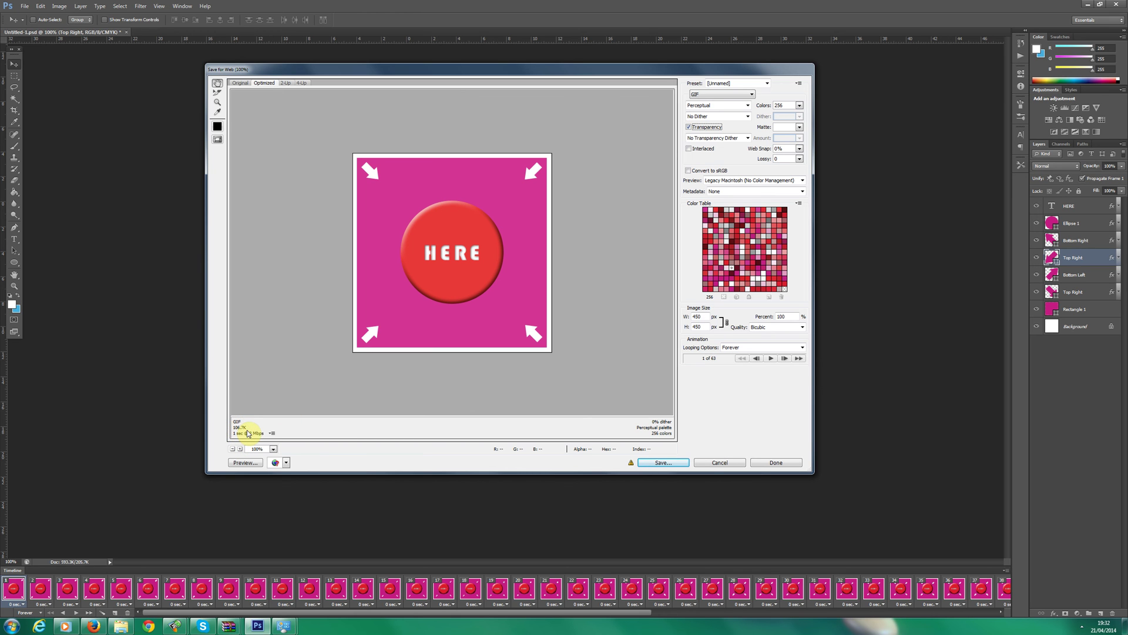
Save the optimized GIF as Untitled-1.gif in the in here folder
left_click(668, 464)
double_click(72, 63)
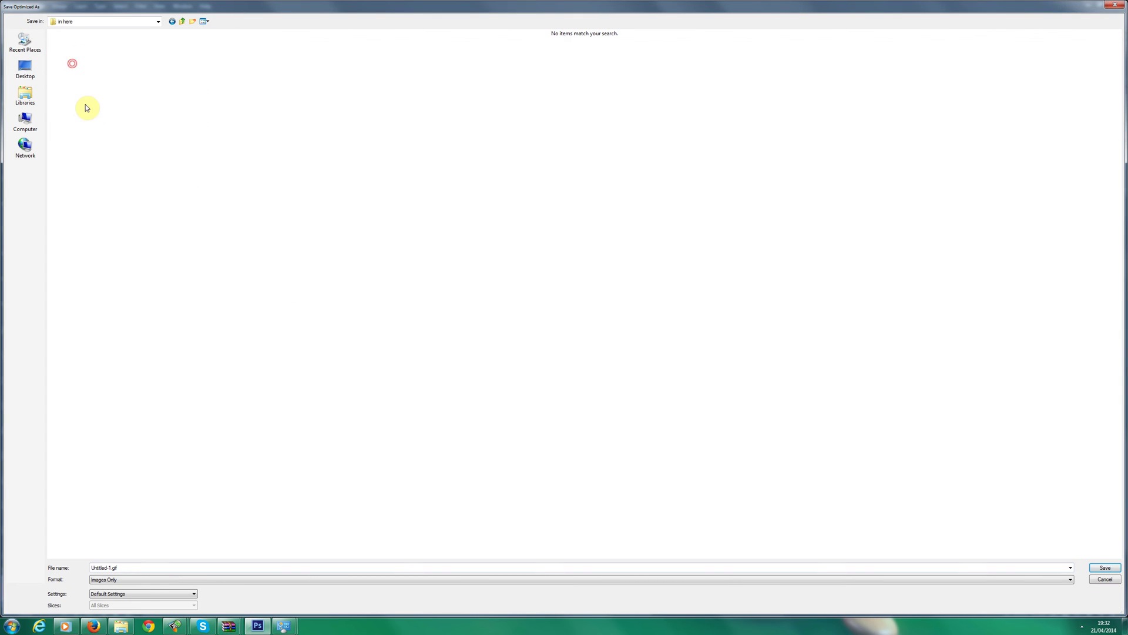
left_click(1100, 568)
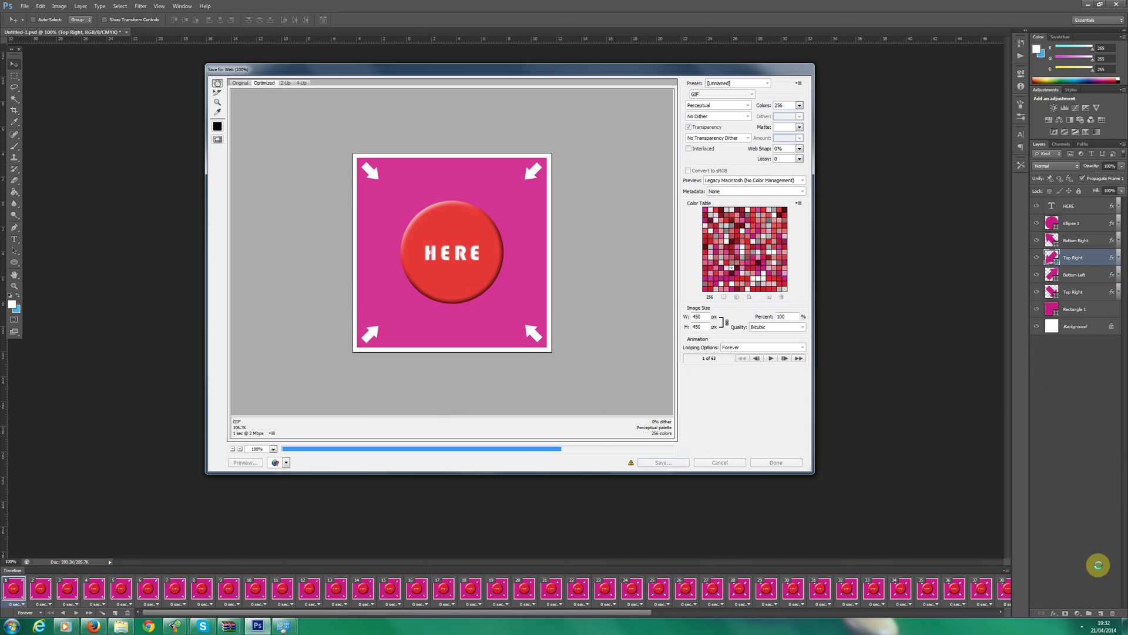
Open Untitled-1.gif in Internet Explorer, declining the default-browser prompt
left_click(132, 628)
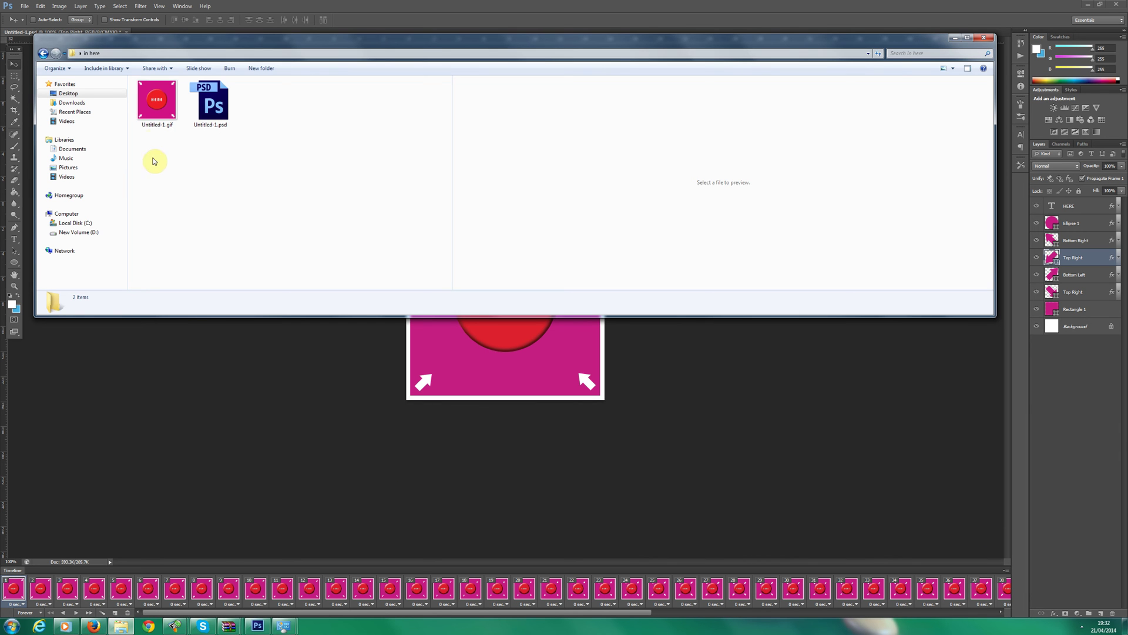
left_click(156, 100)
right_click(152, 105)
mouse_move(212, 251)
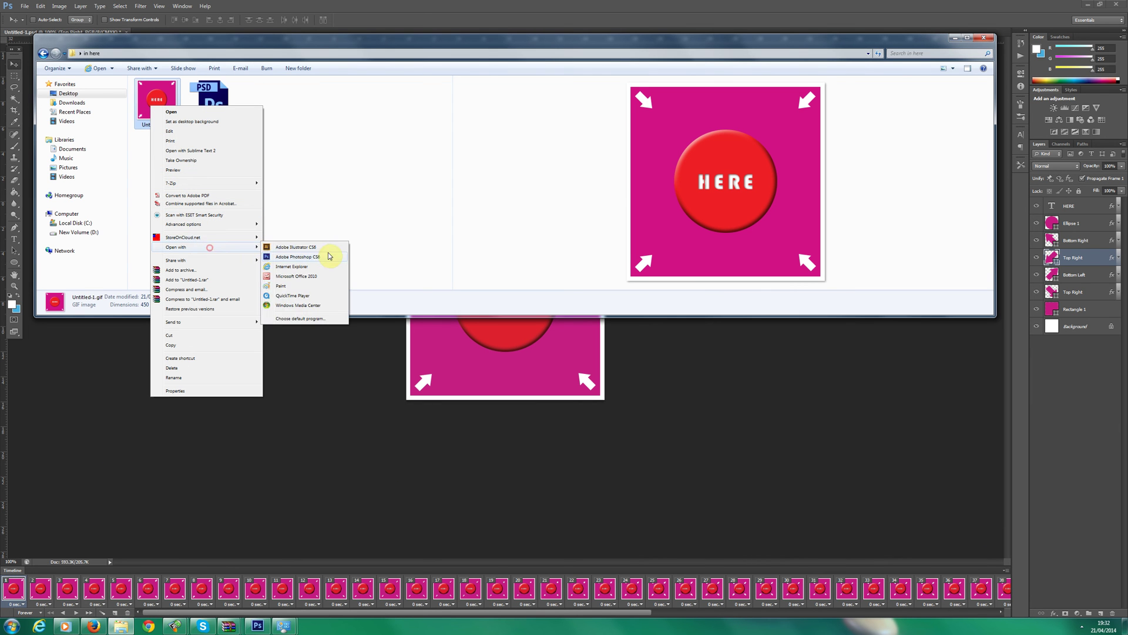
left_click(319, 270)
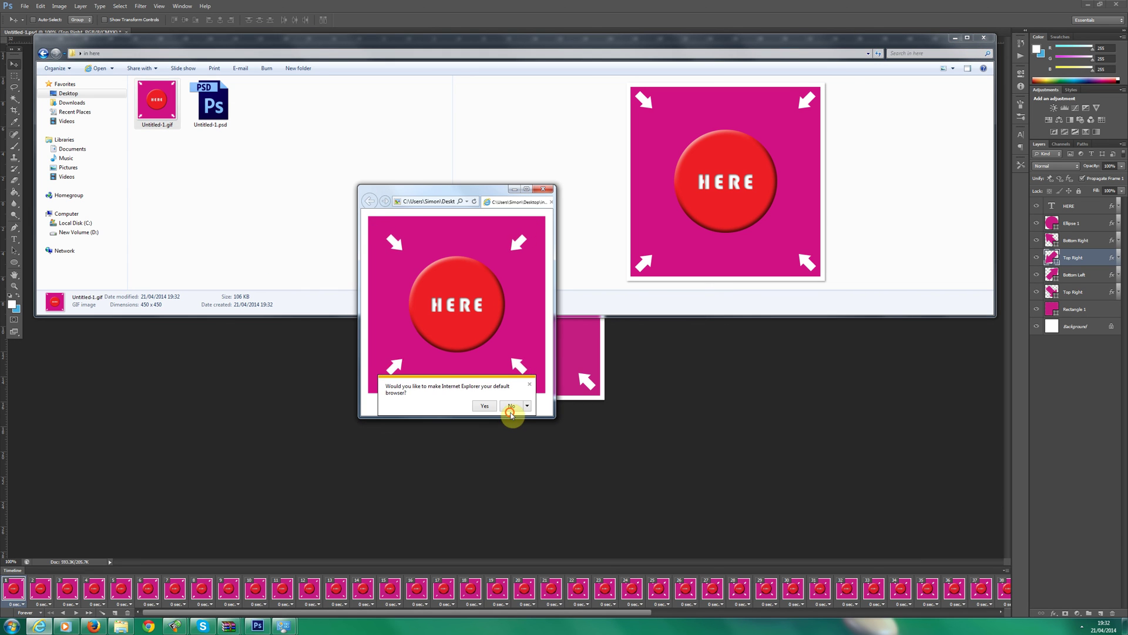
left_click(511, 407)
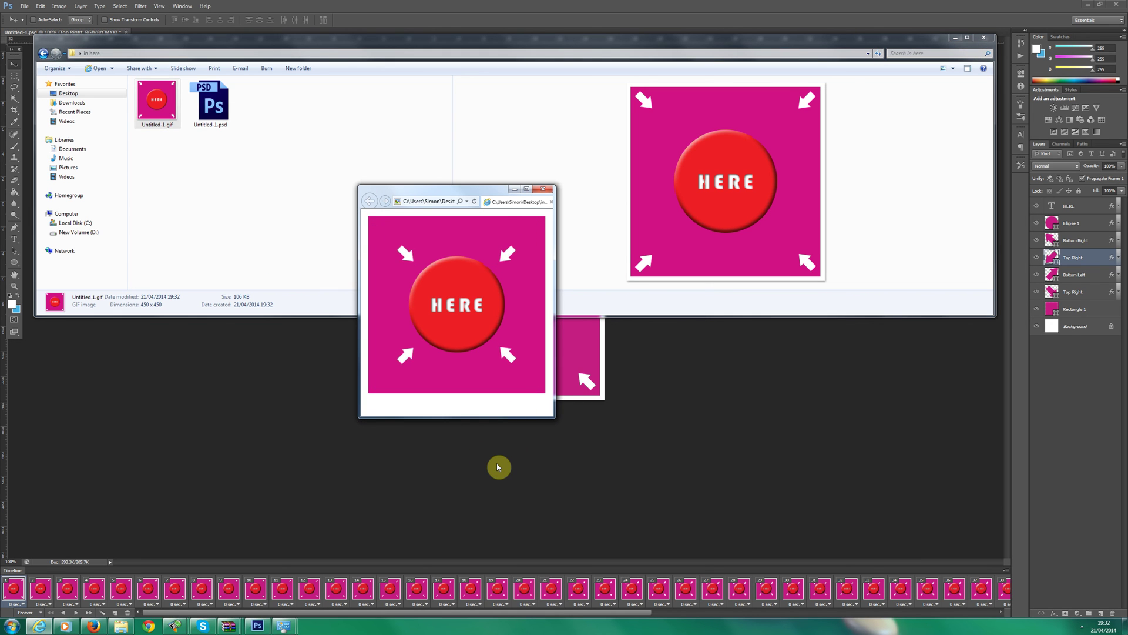